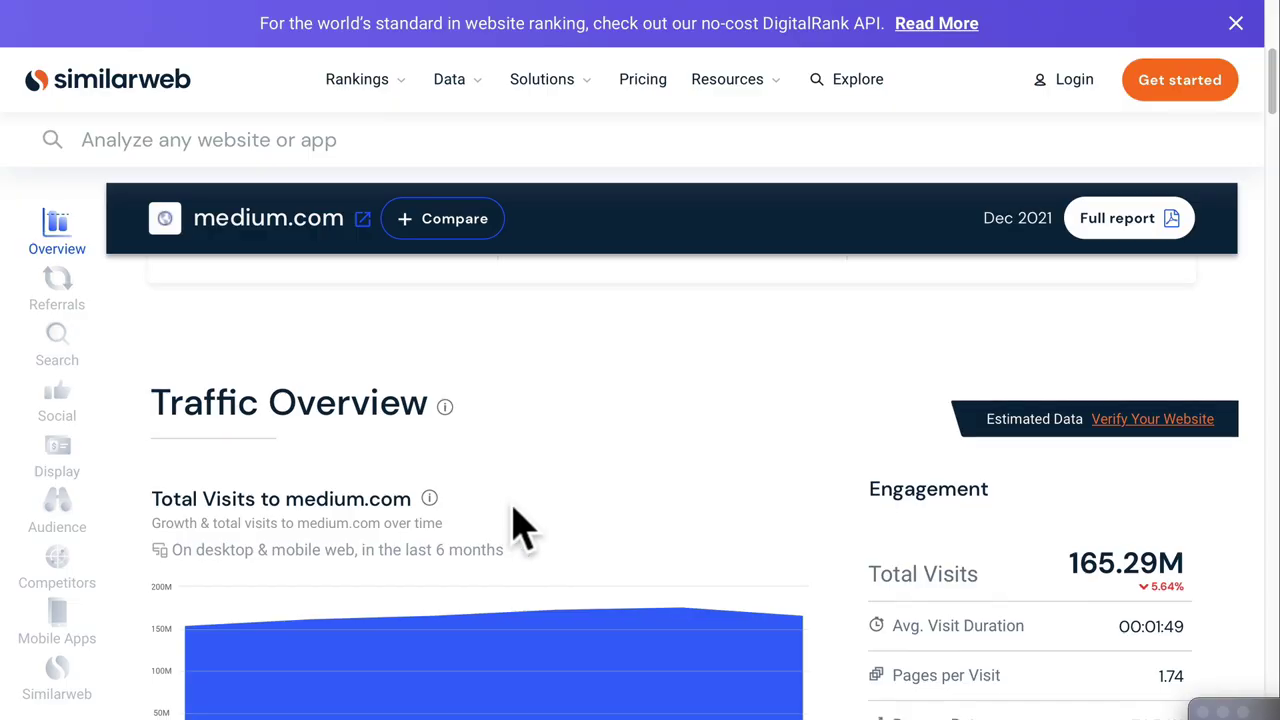
- Examine medium.com's traffic overview on Similarweb, and browse the recommended stories on the Medium home page
scroll(512, 528, "down", 3)
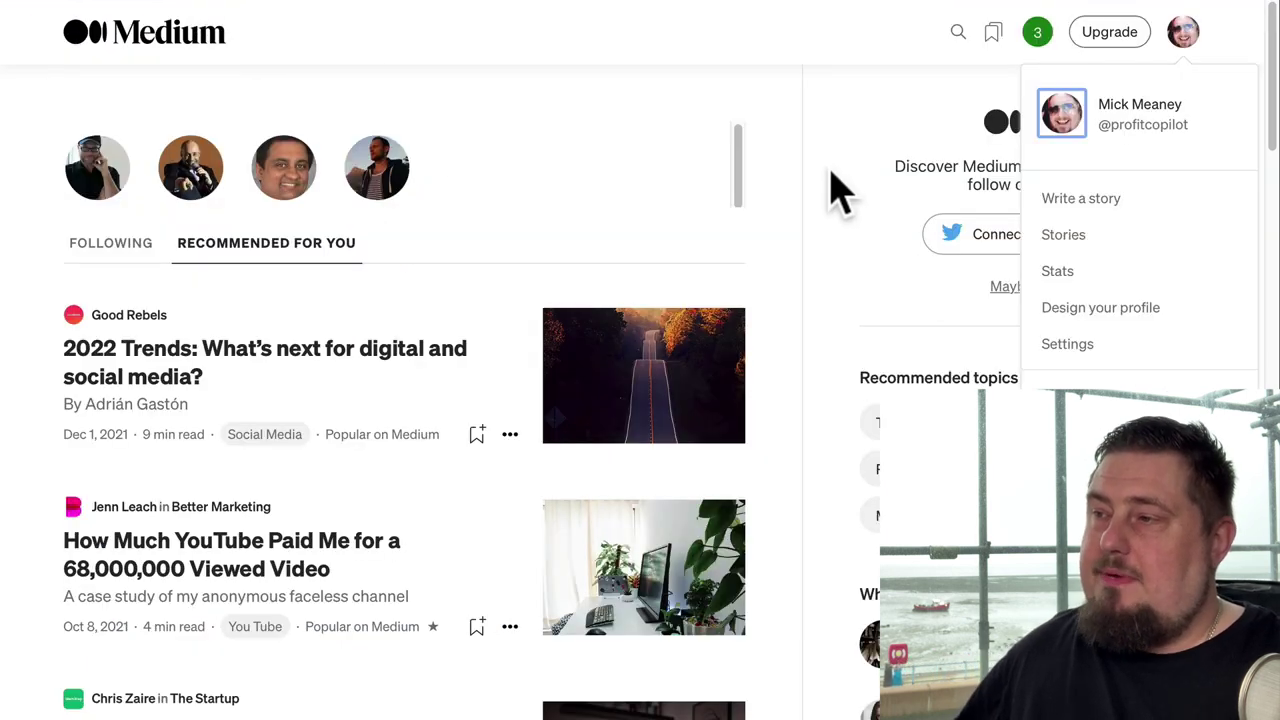
left_click(794, 143)
scroll(380, 510, "down", 2)
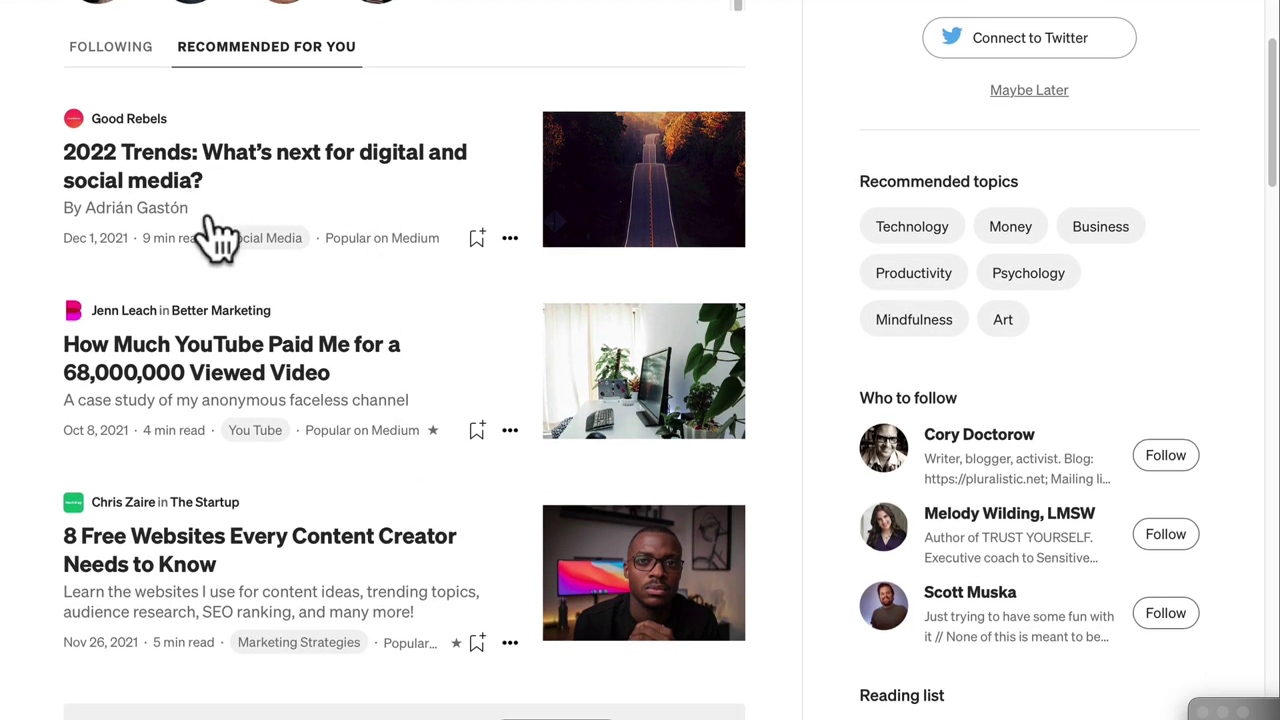
scroll(253, 360, "down", 1)
scroll(253, 362, "down", 1)
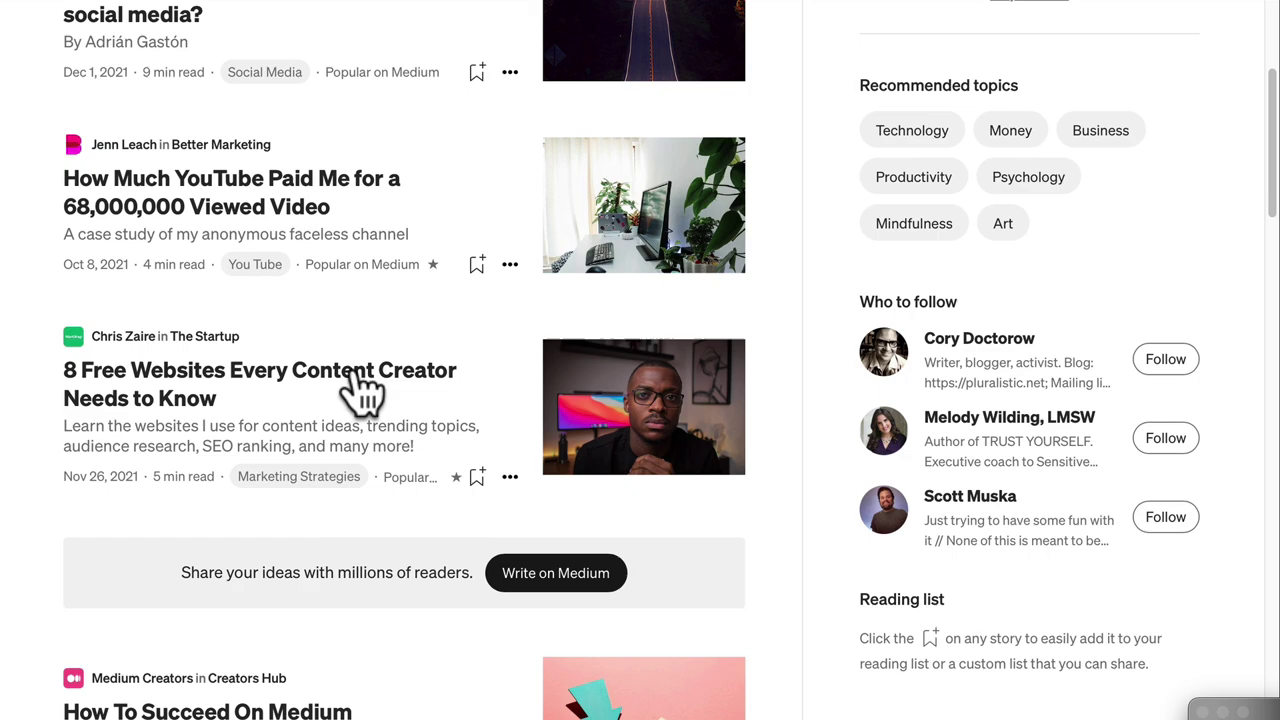
scroll(363, 443, "down", 2)
scroll(363, 447, "down", 3)
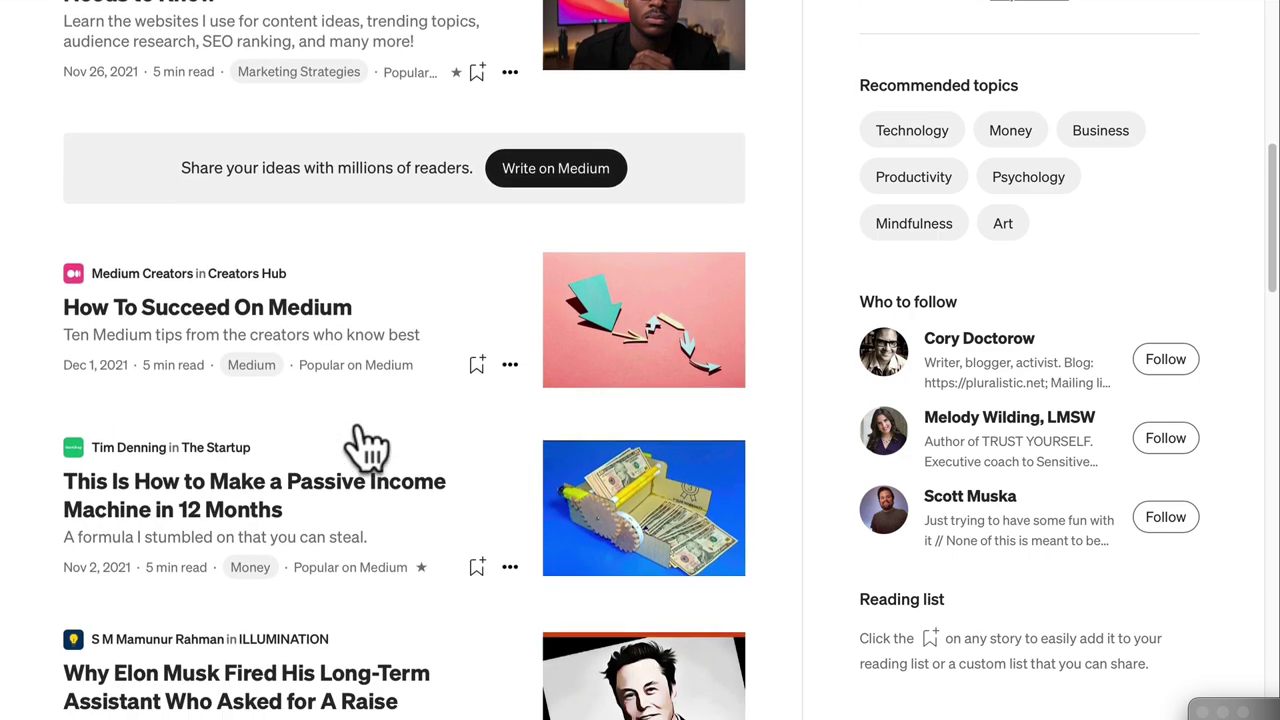
scroll(358, 477, "down", 1)
scroll(357, 472, "down", 6)
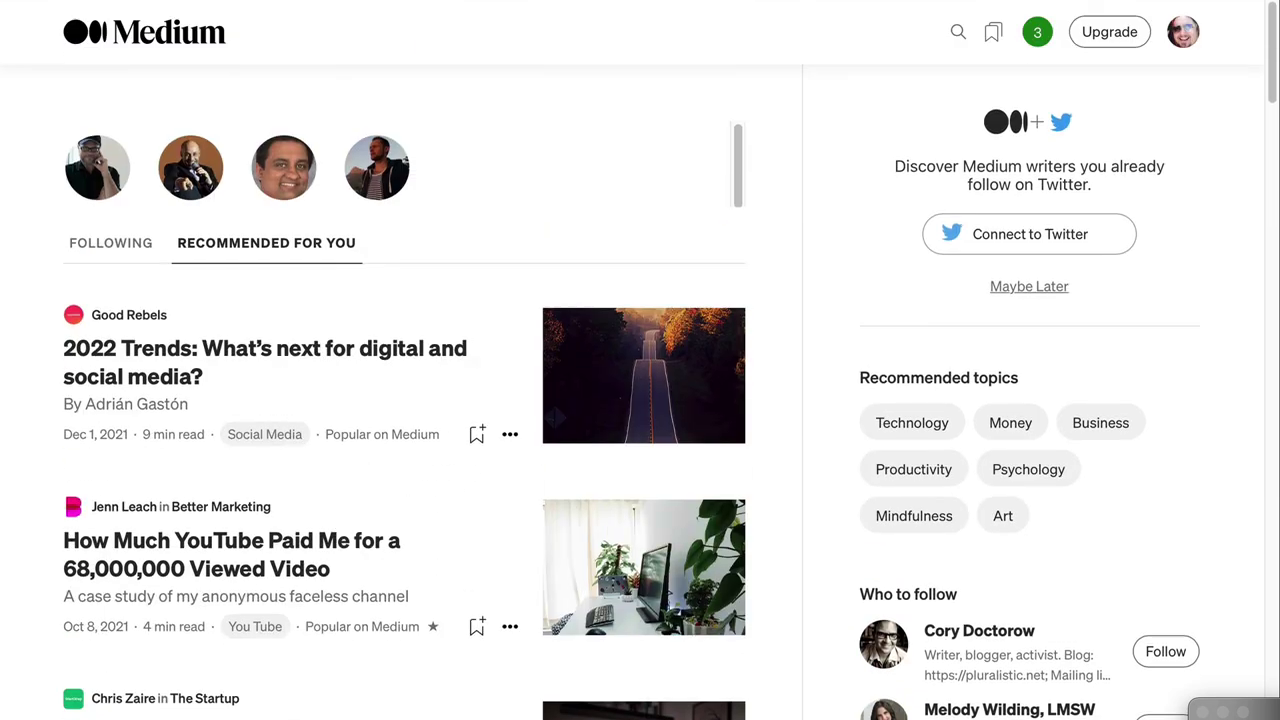
- Search Medium for "marketing" and open the Marketing Automation topic from the matching topics
left_click(958, 32)
type("marketing")
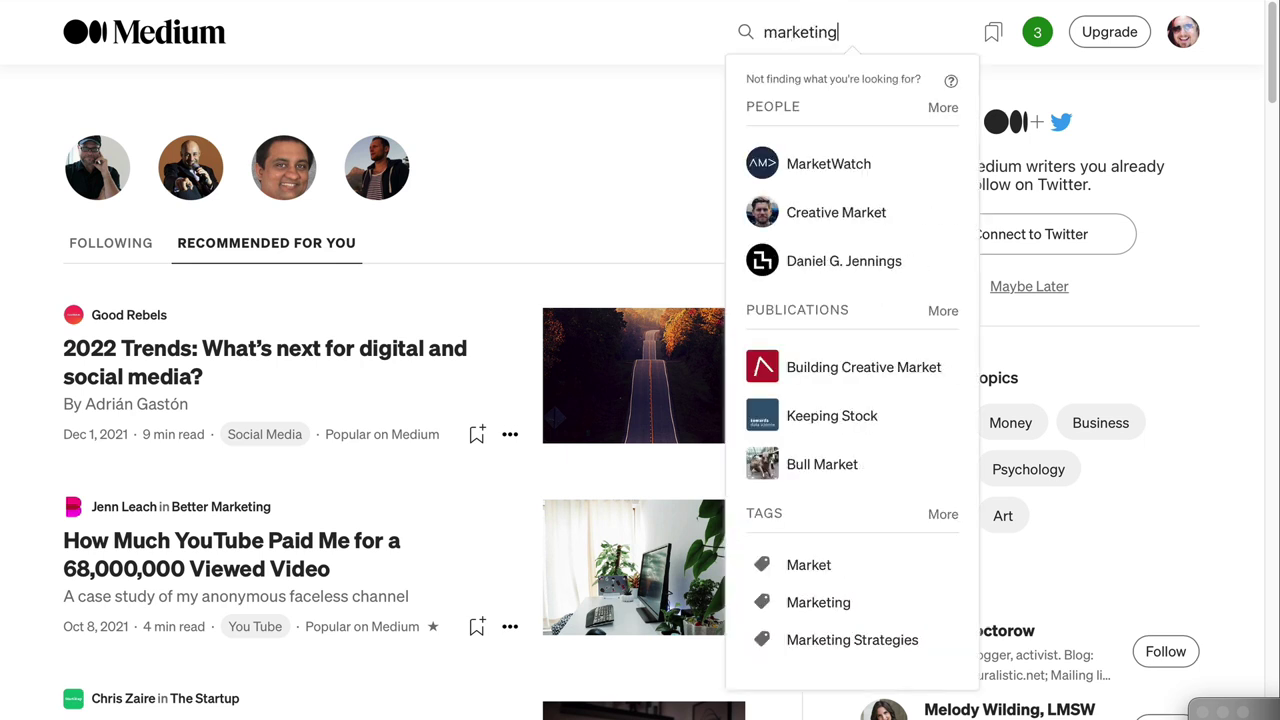
key("Return")
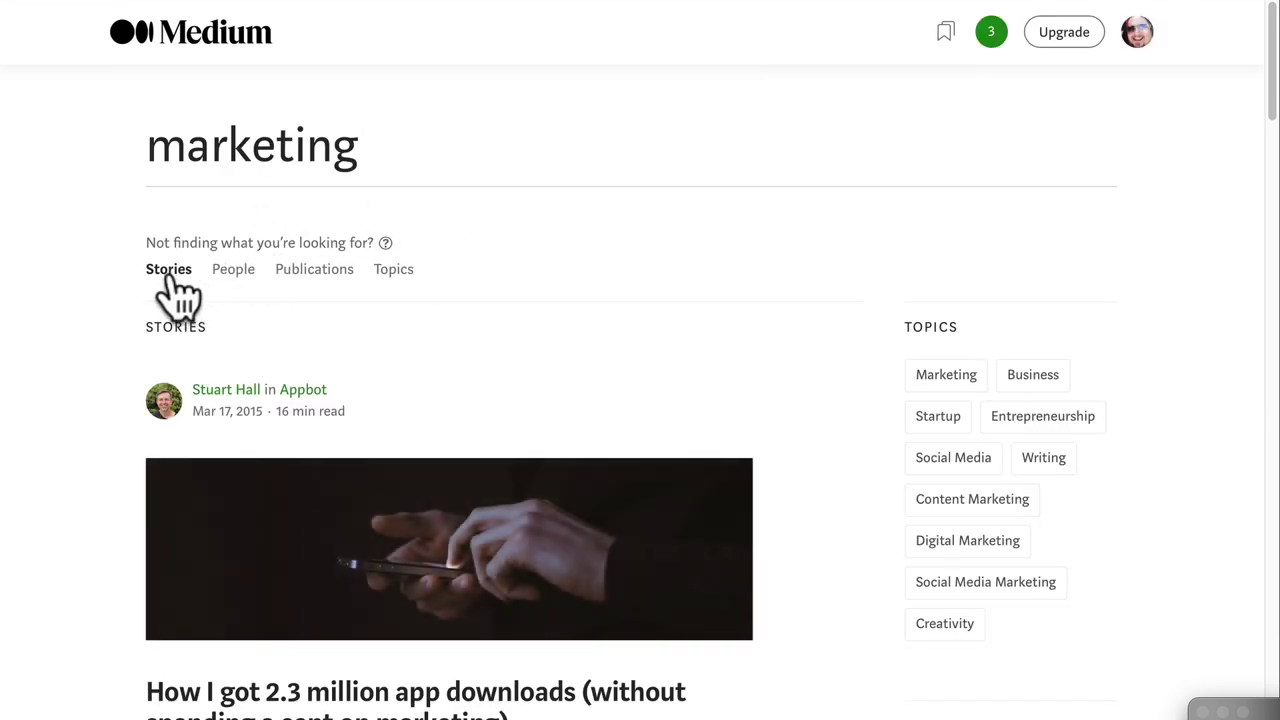
left_click(403, 272)
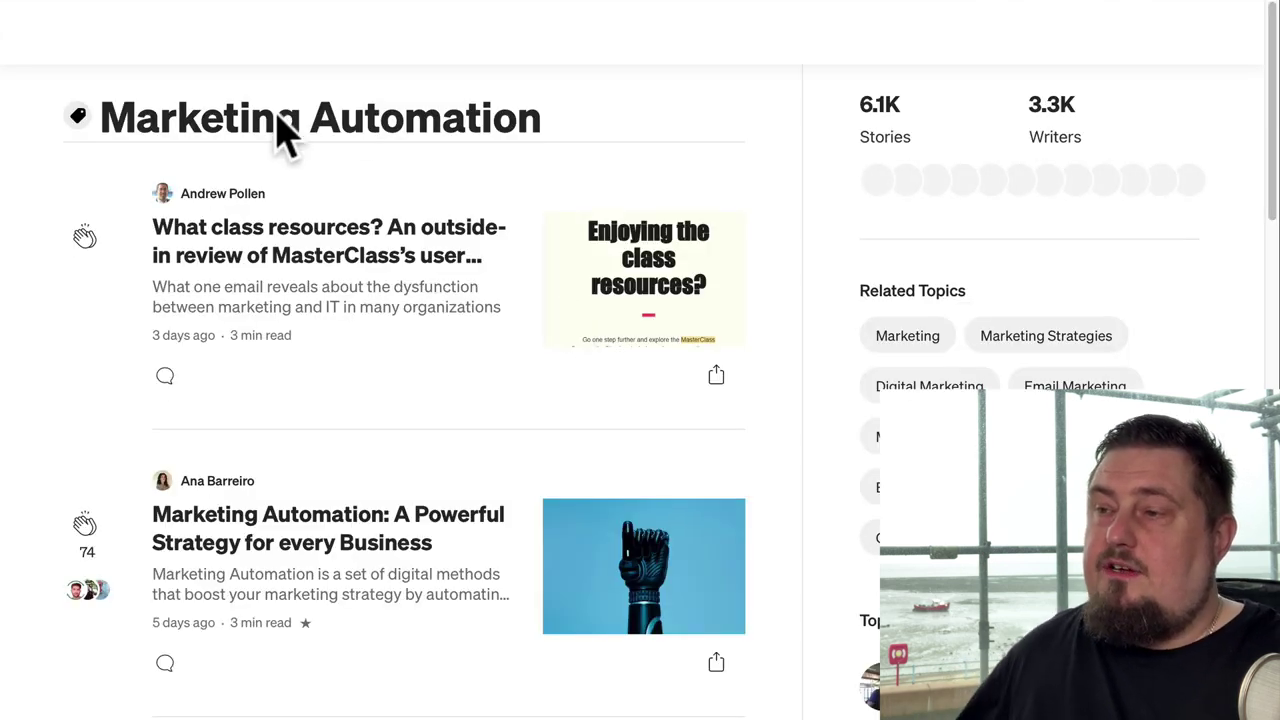
- Browse the trending stories published under the Marketing Automation topic
scroll(409, 537, "down", 3)
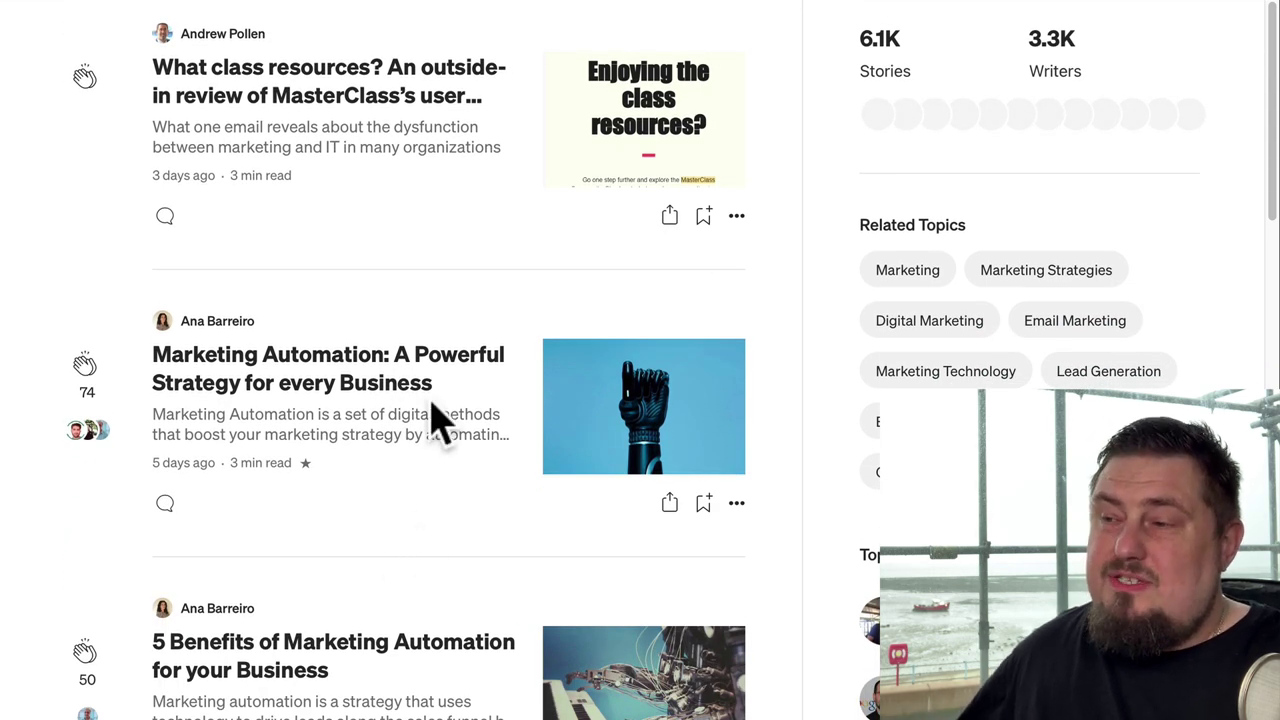
scroll(410, 480, "down", 3)
scroll(405, 425, "up", 4)
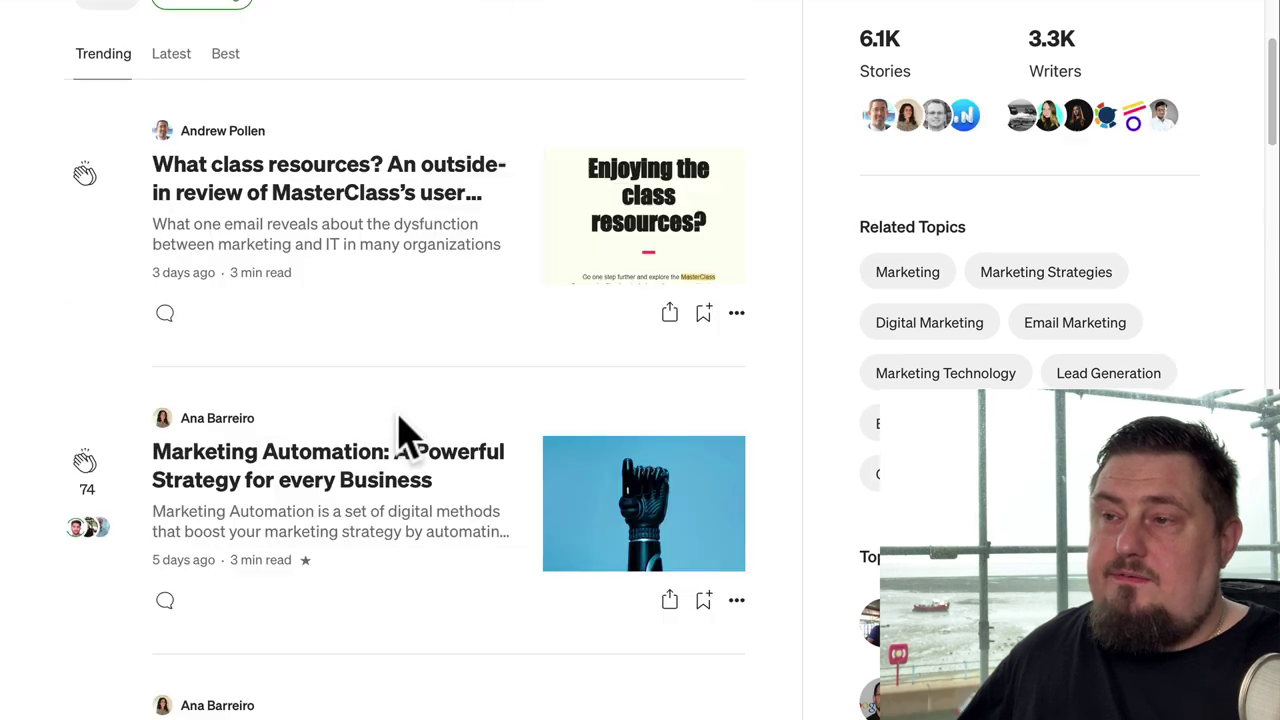
scroll(415, 430, "down", 1)
scroll(425, 430, "up", 2)
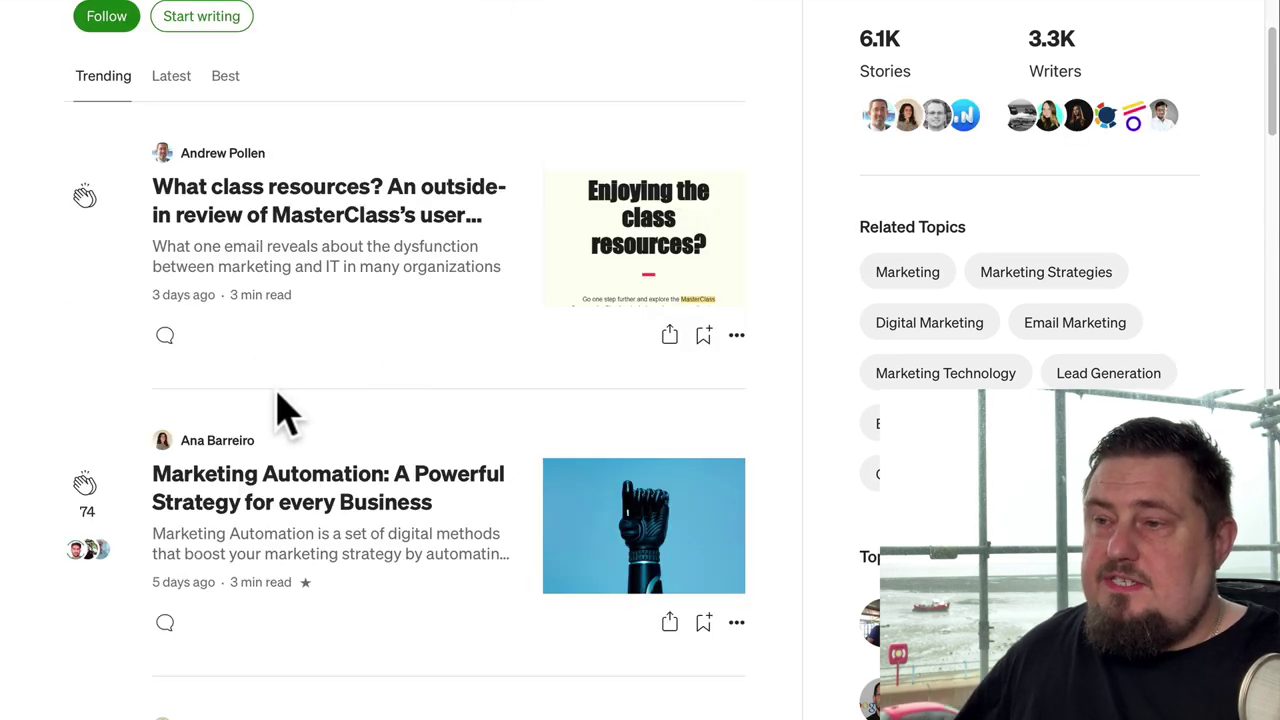
scroll(300, 420, "down", 1)
scroll(300, 420, "down", 2)
scroll(229, 429, "down", 2)
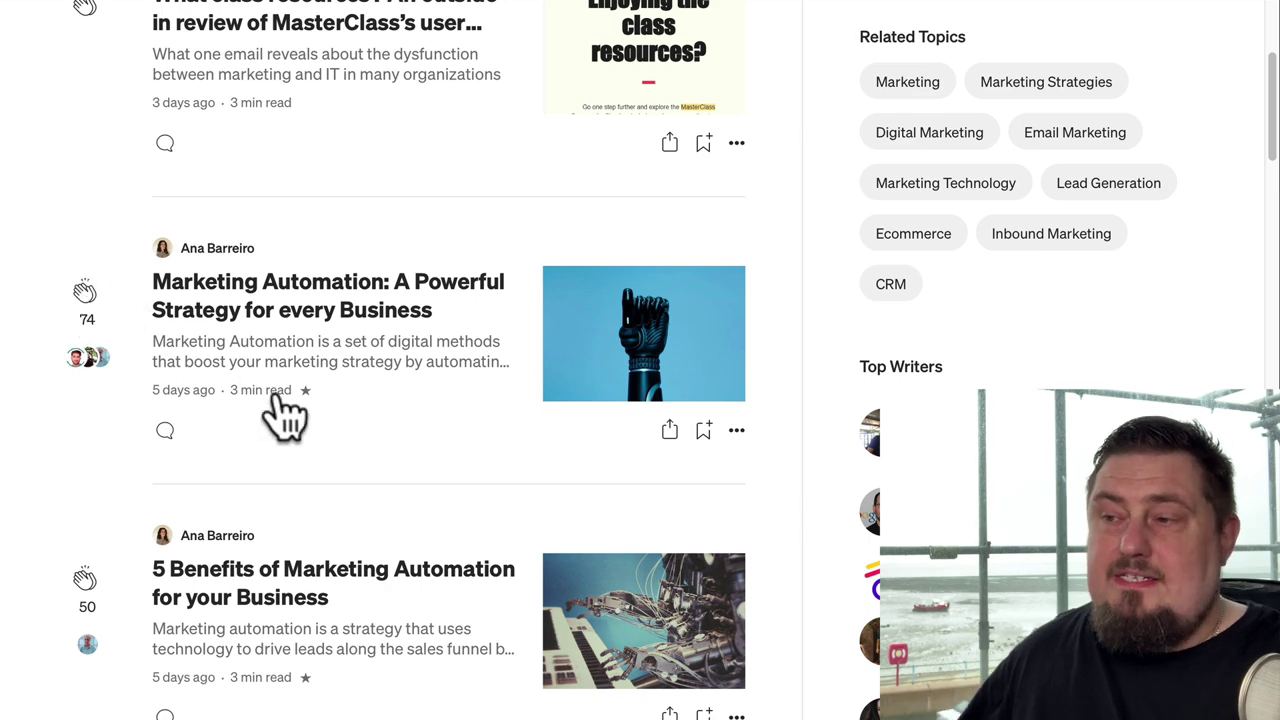
scroll(200, 360, "down", 1)
scroll(322, 434, "down", 5)
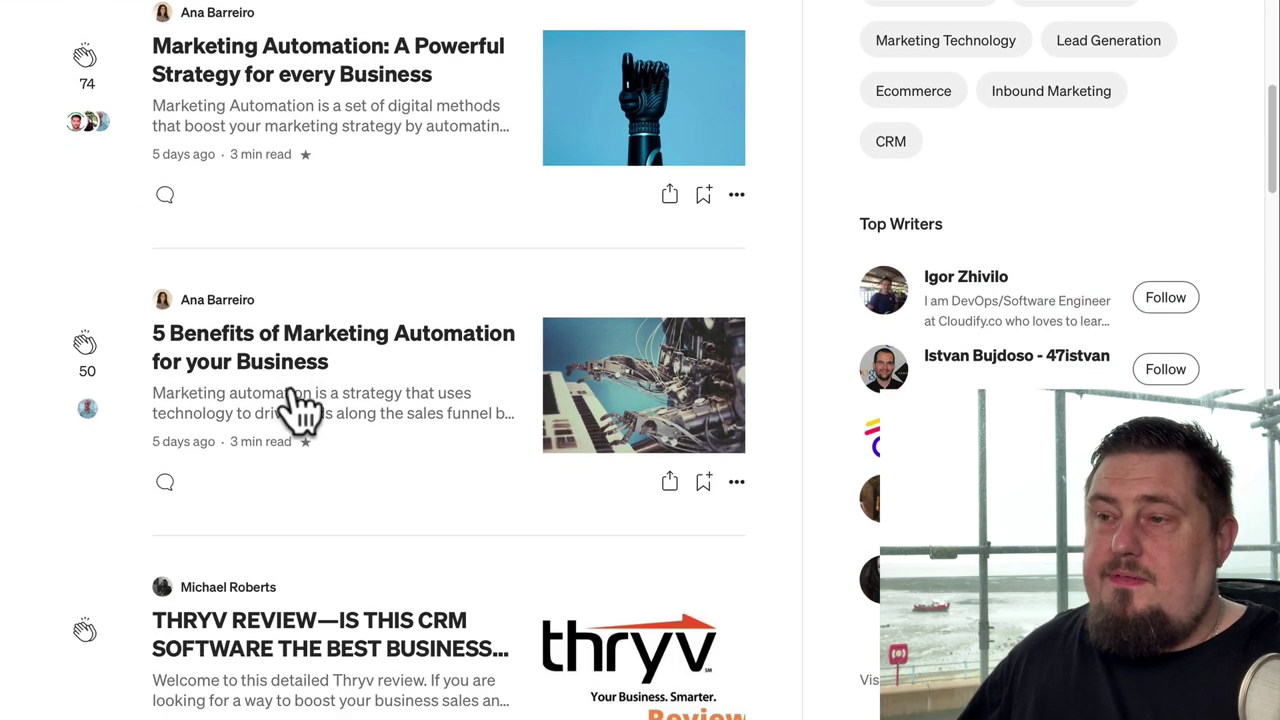
scroll(320, 400, "down", 10)
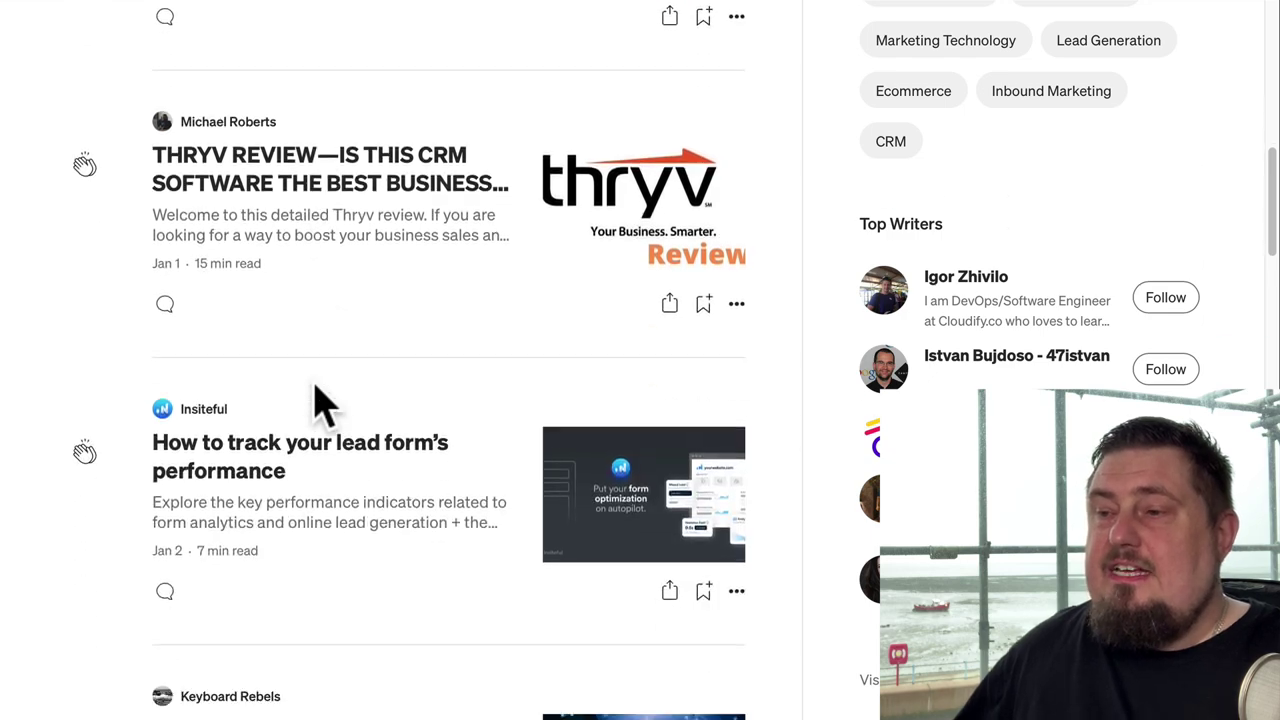
scroll(322, 430, "down", 10)
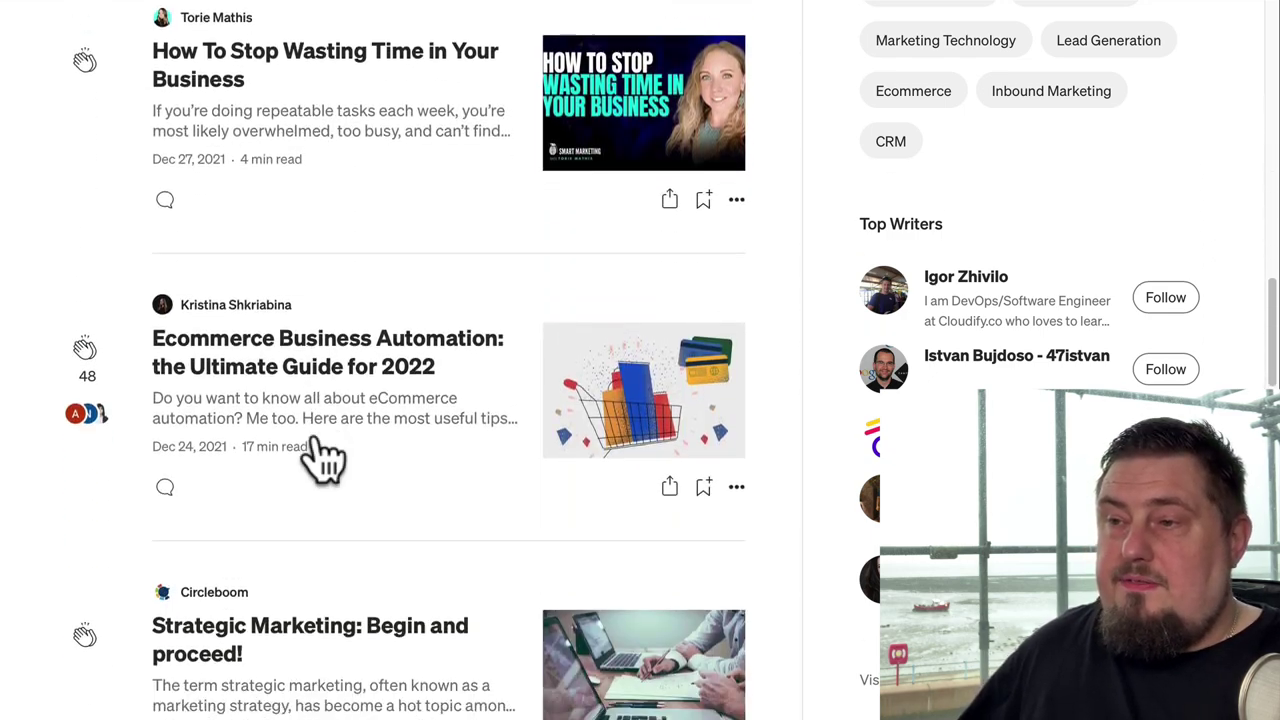
scroll(322, 458, "down", 4)
scroll(374, 514, "down", 4)
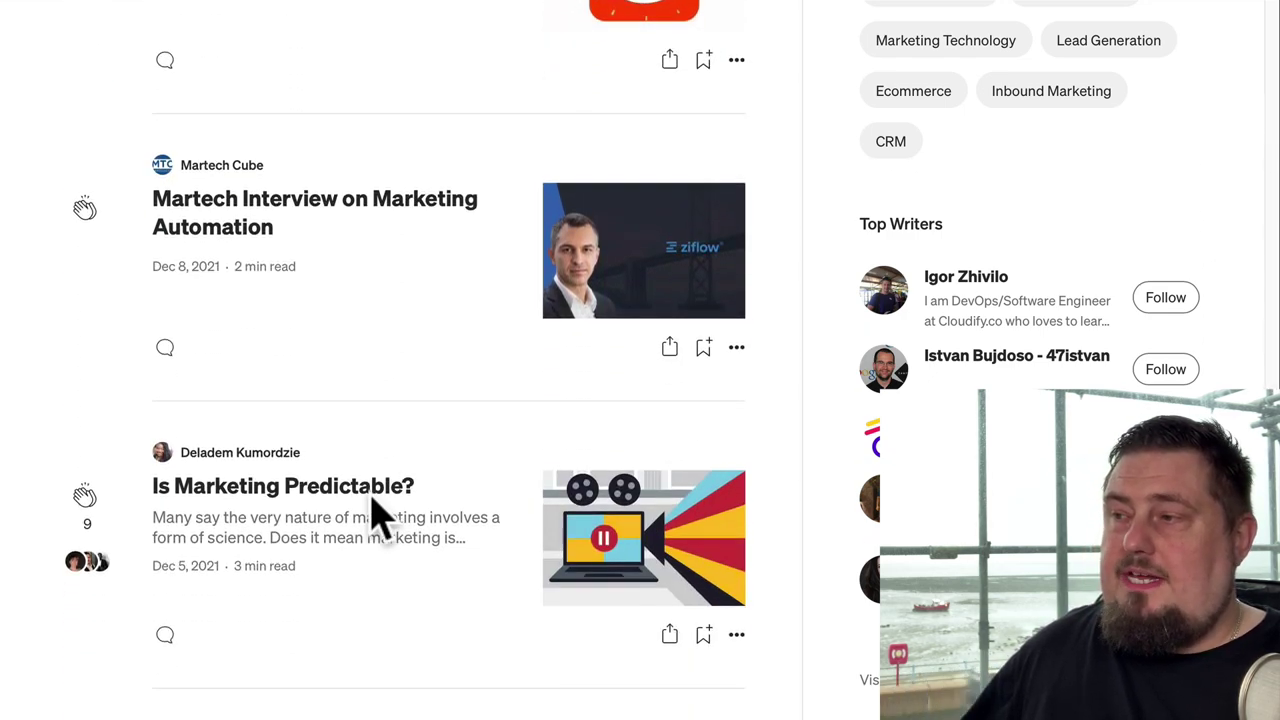
scroll(380, 516, "up", 7)
scroll(375, 515, "up", 15)
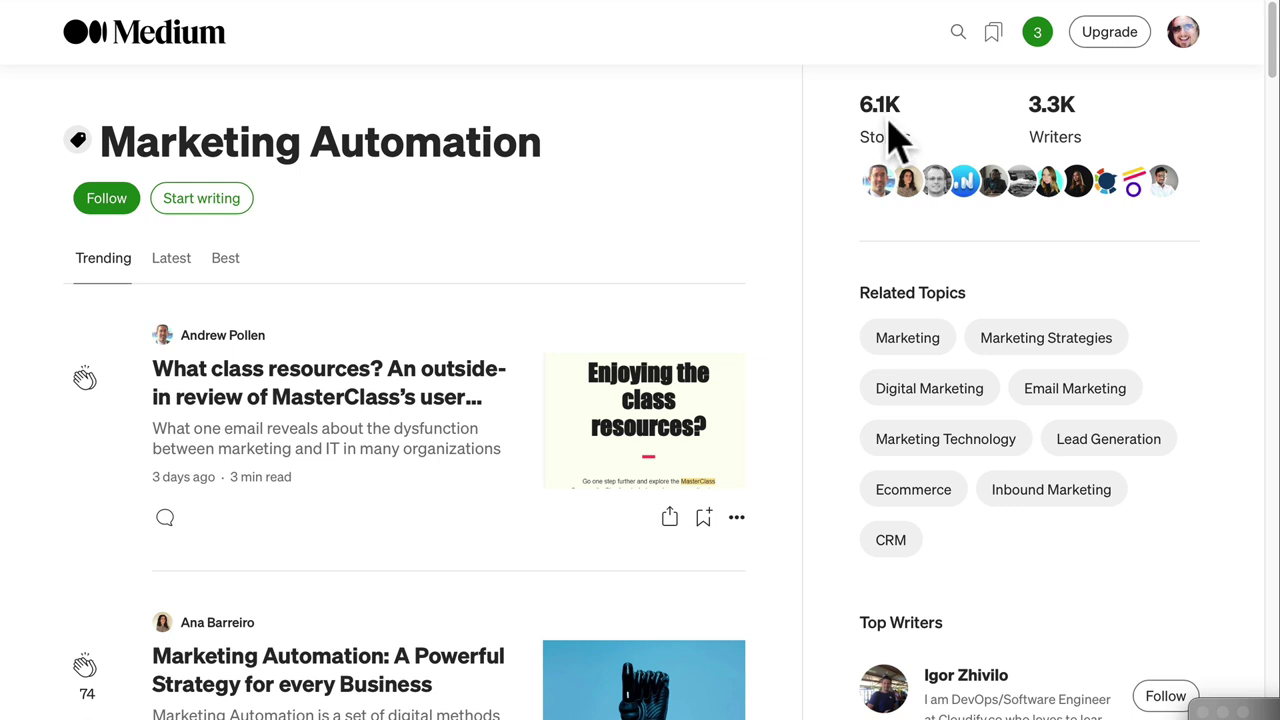
- Examine the number of stories and writers for the Marketing Automation topic
double_click(862, 103)
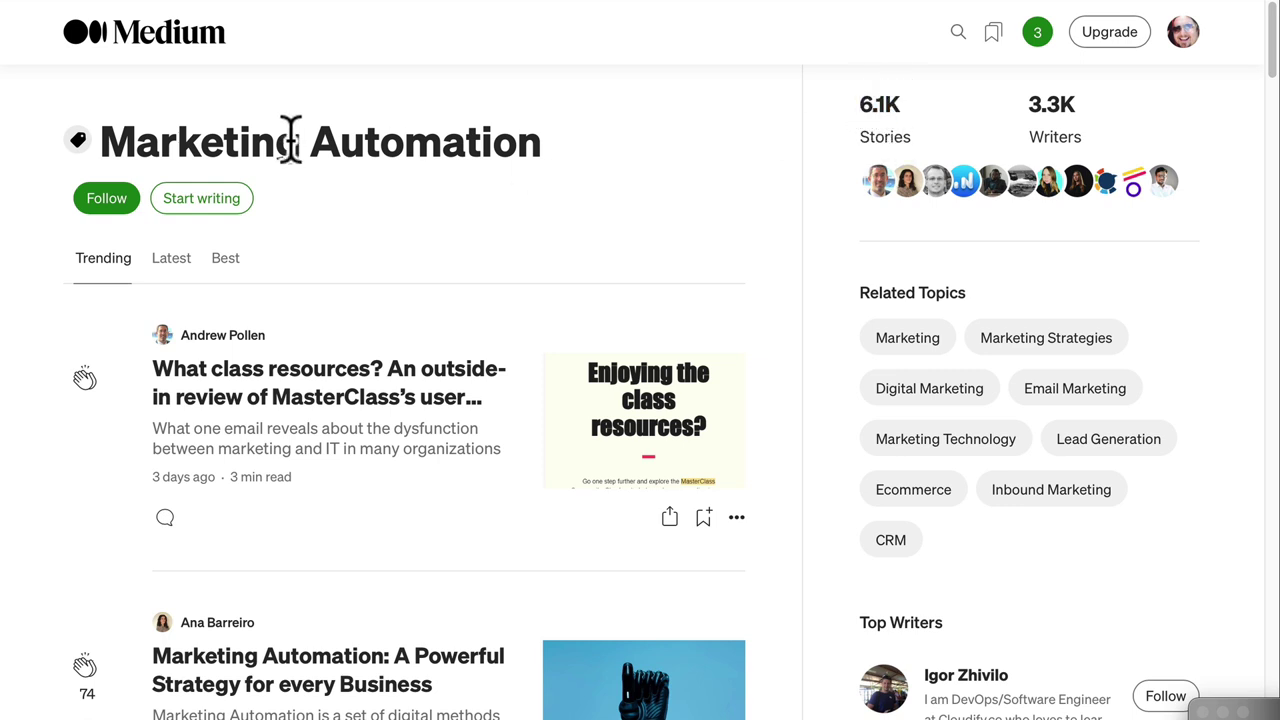
left_click_drag(107, 142, 557, 163)
left_click(557, 163)
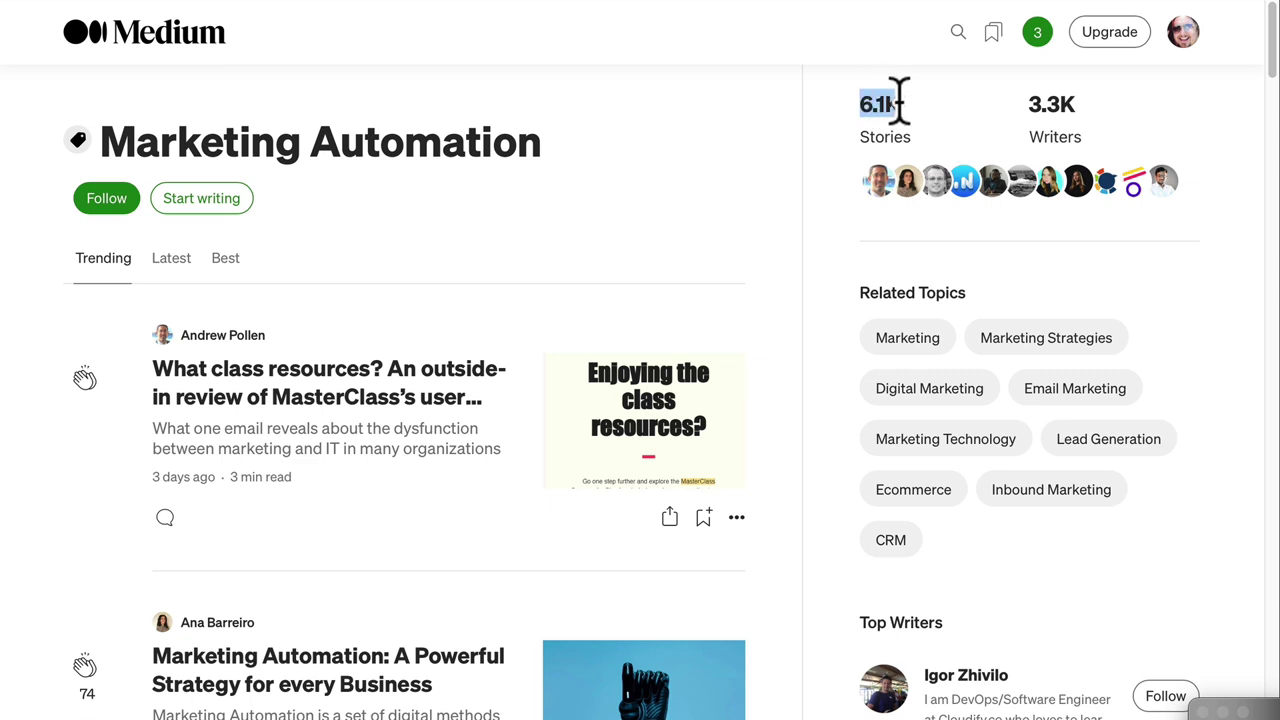
left_click_drag(997, 130, 1057, 103)
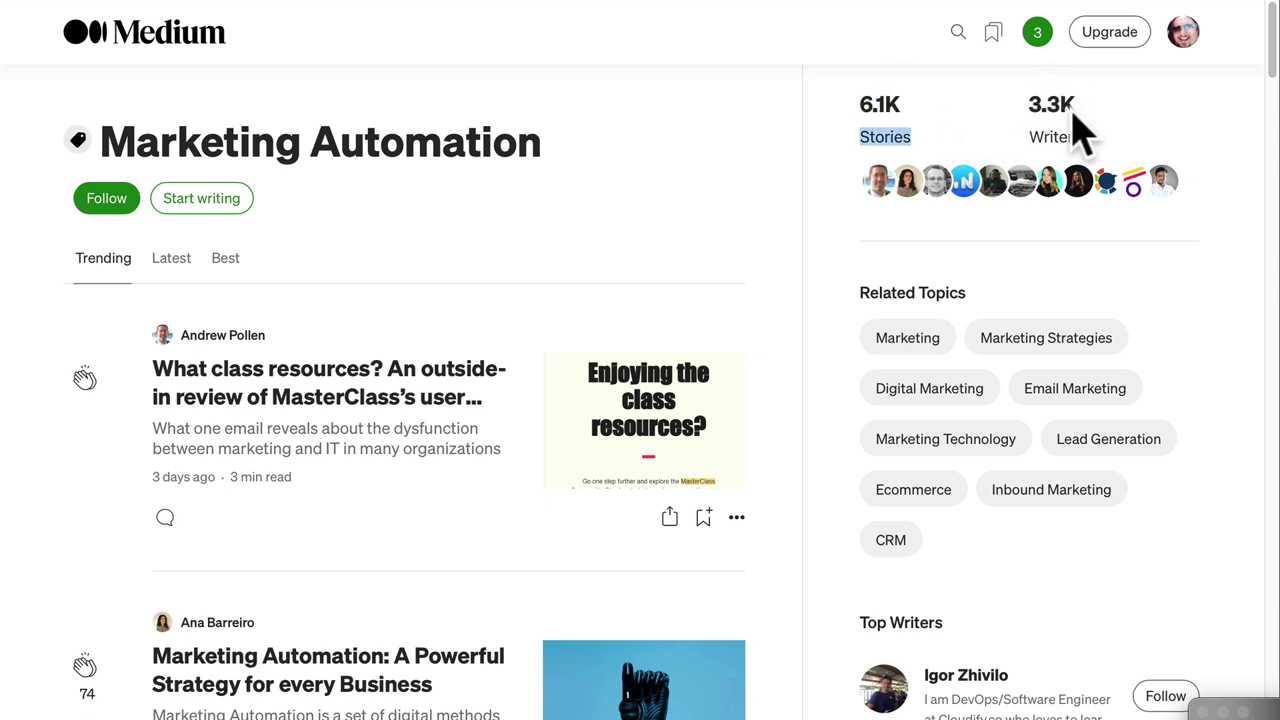
left_click(1080, 130)
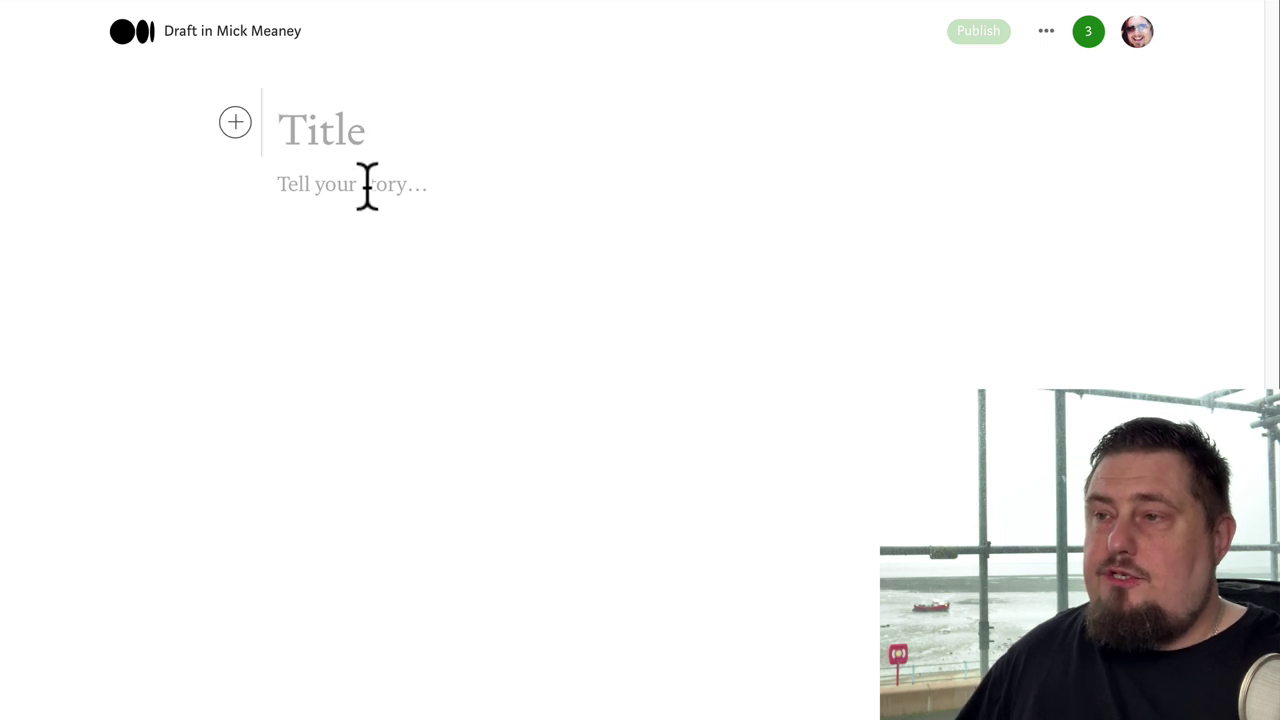
- Go from the blank story draft to your own stories and open the story import form at its link field
left_click(410, 130)
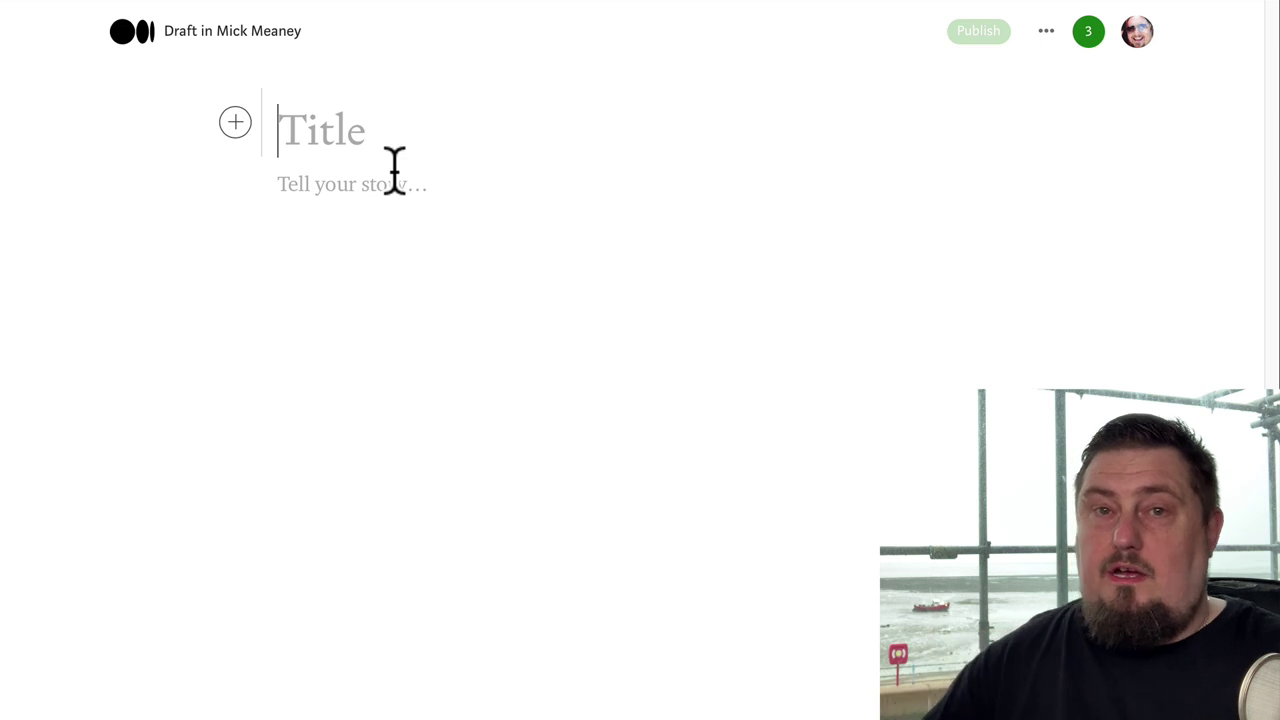
left_click(1136, 40)
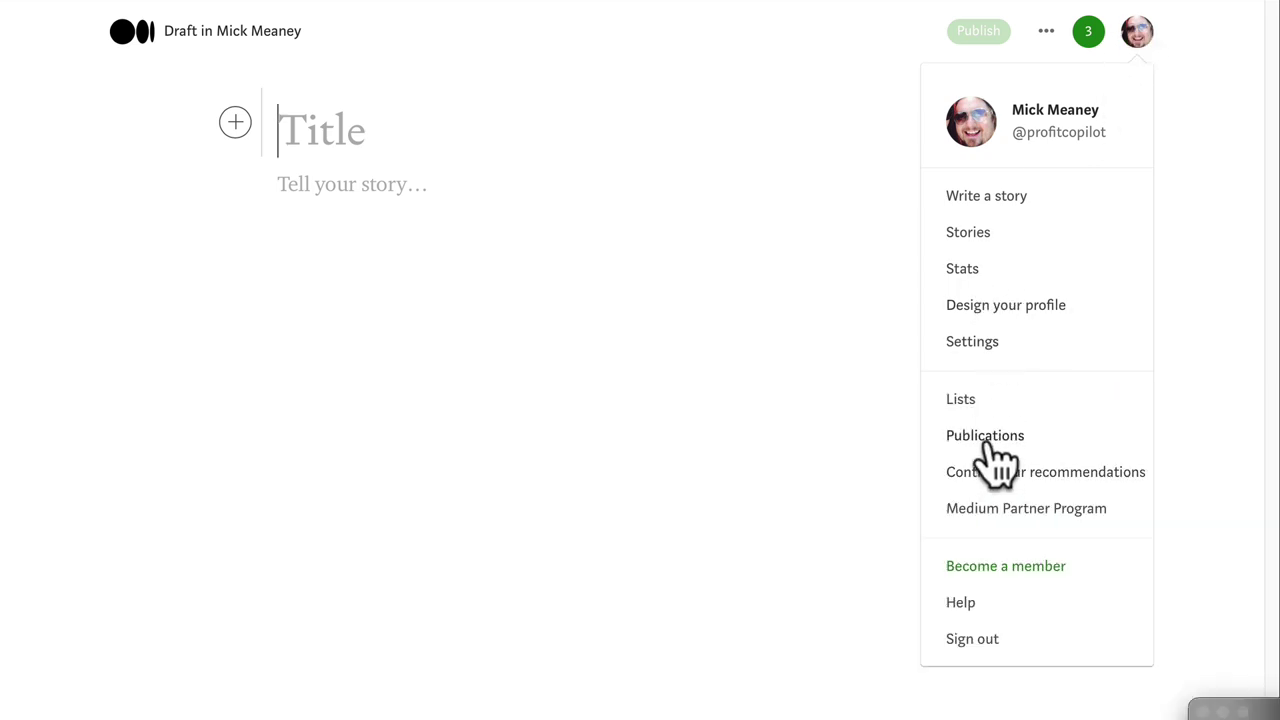
key("Return")
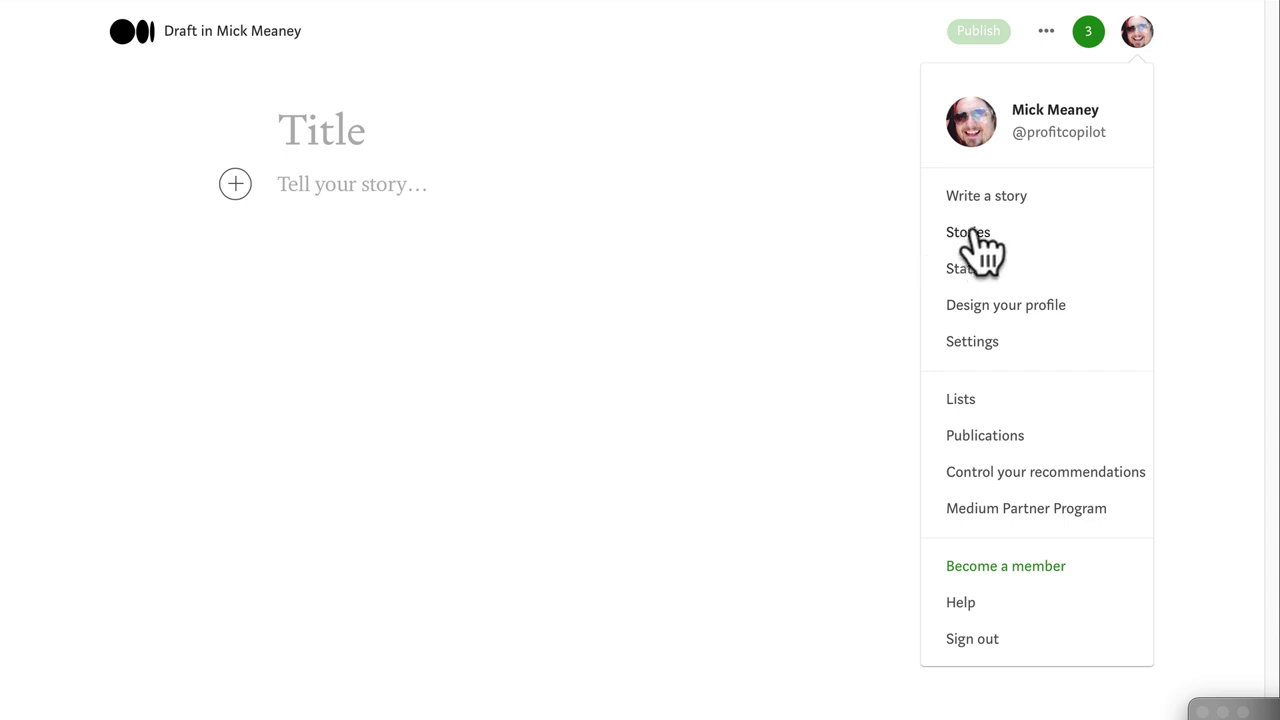
left_click(976, 233)
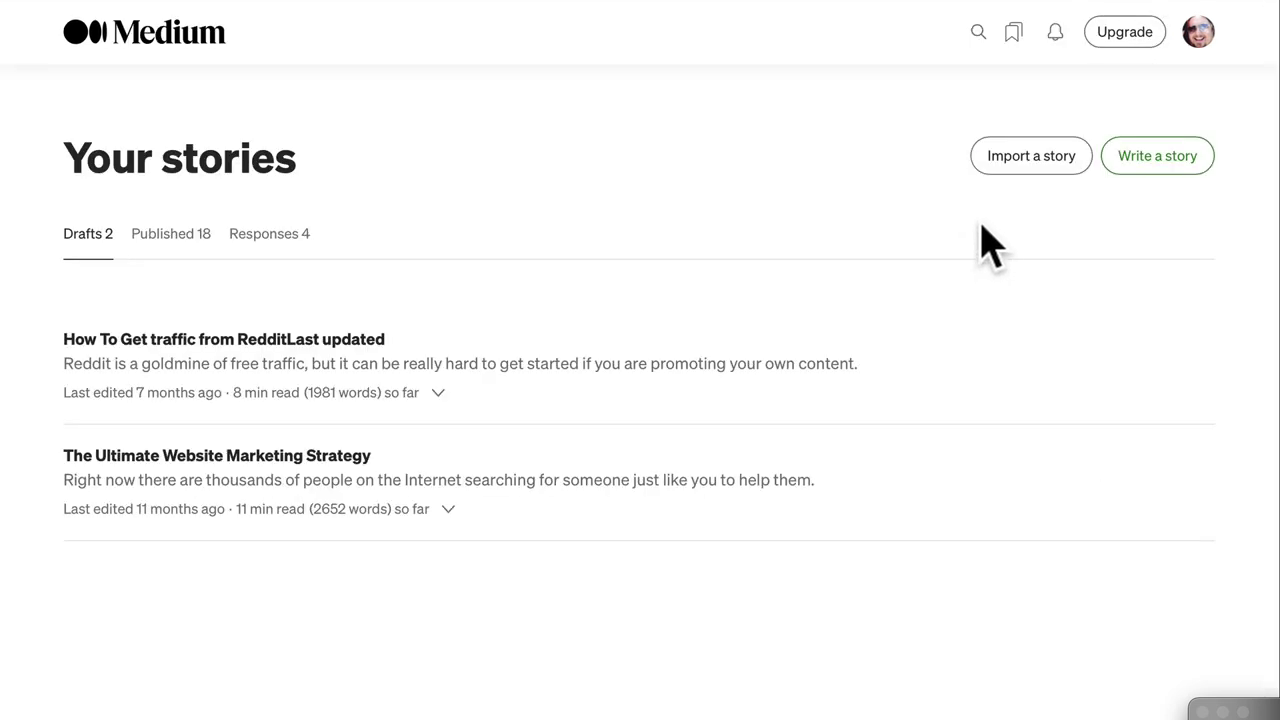
left_click(1030, 180)
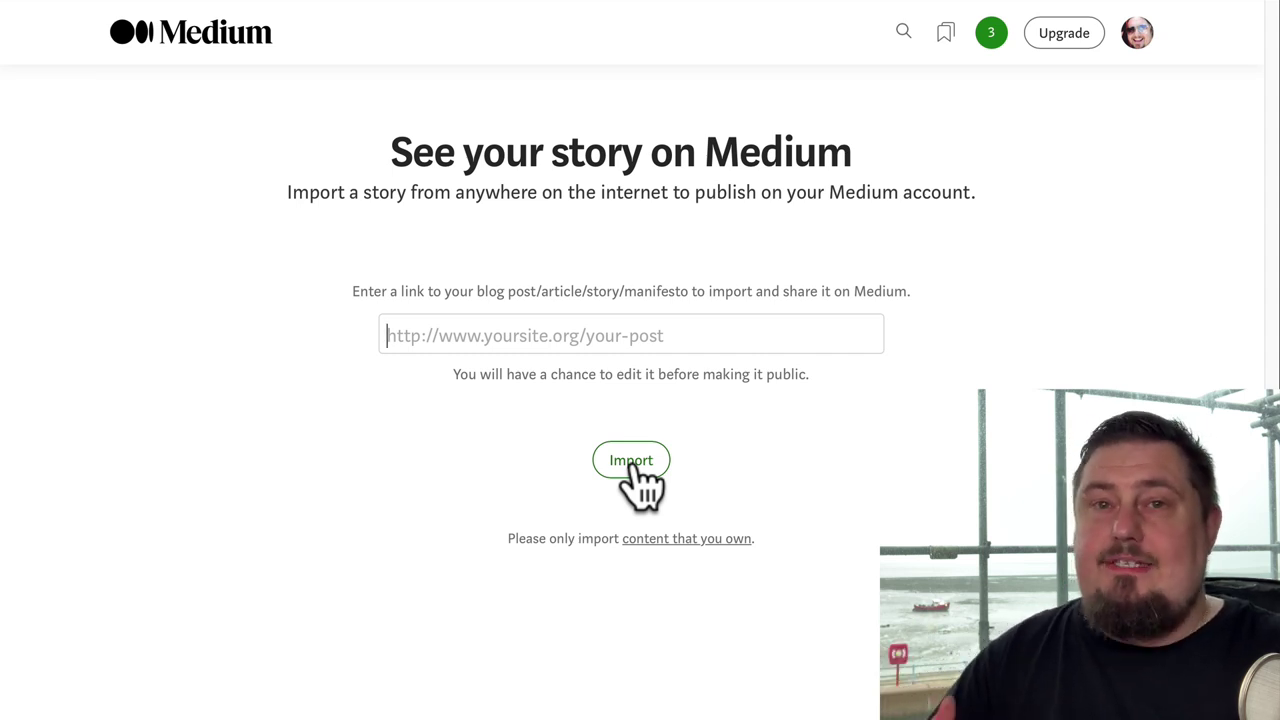
left_click(397, 335)
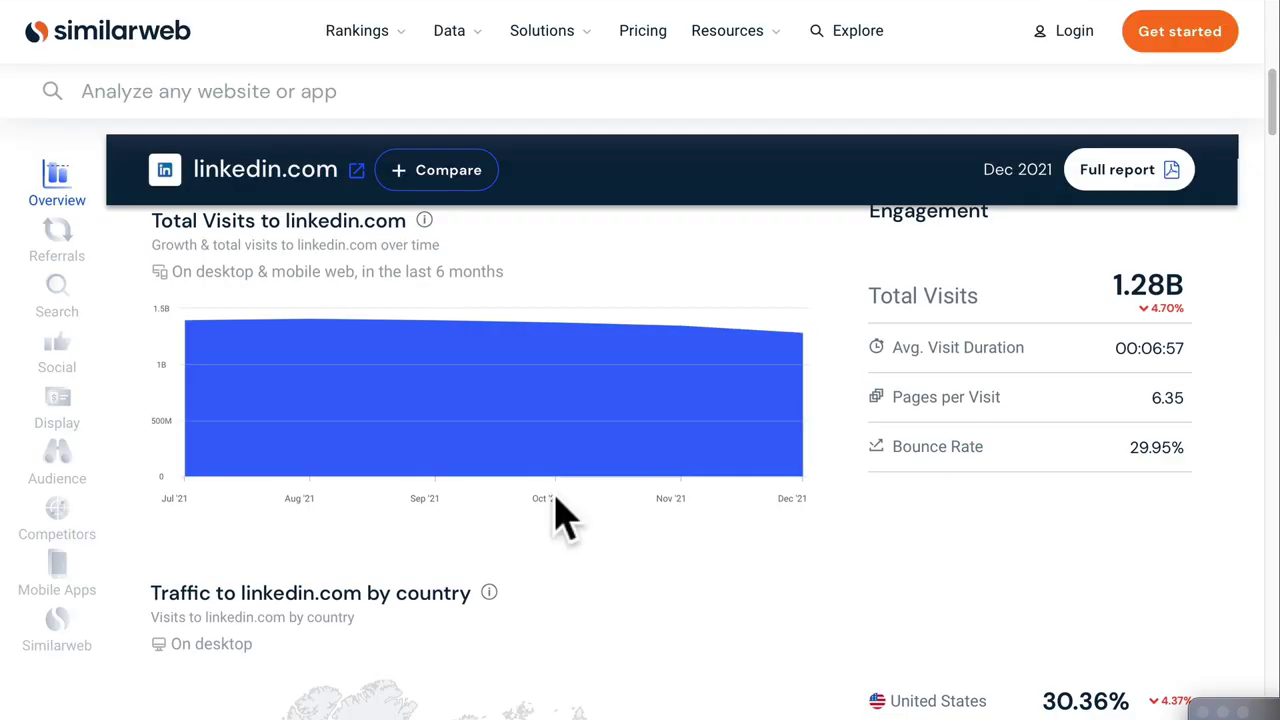
- Examine the total visits and engagement figures for linkedin.com on Similarweb
scroll(586, 571, "up", 2)
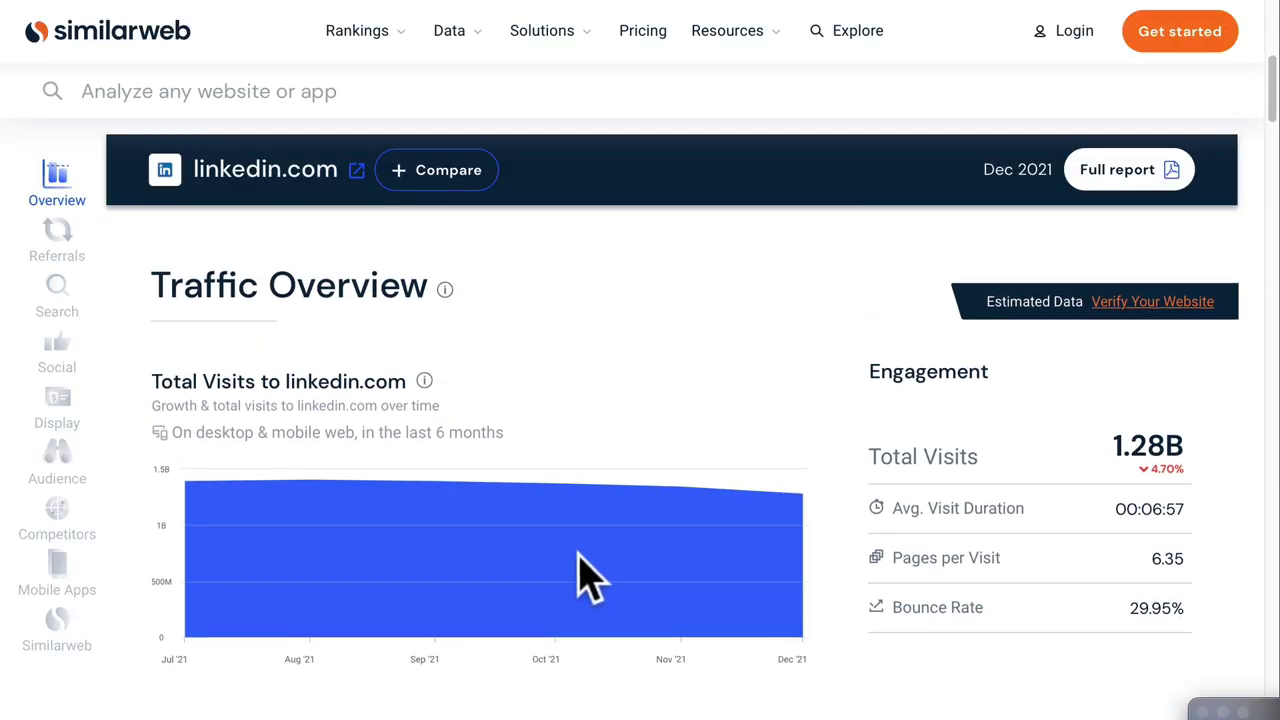
scroll(414, 314, "down", 1)
scroll(548, 378, "down", 1)
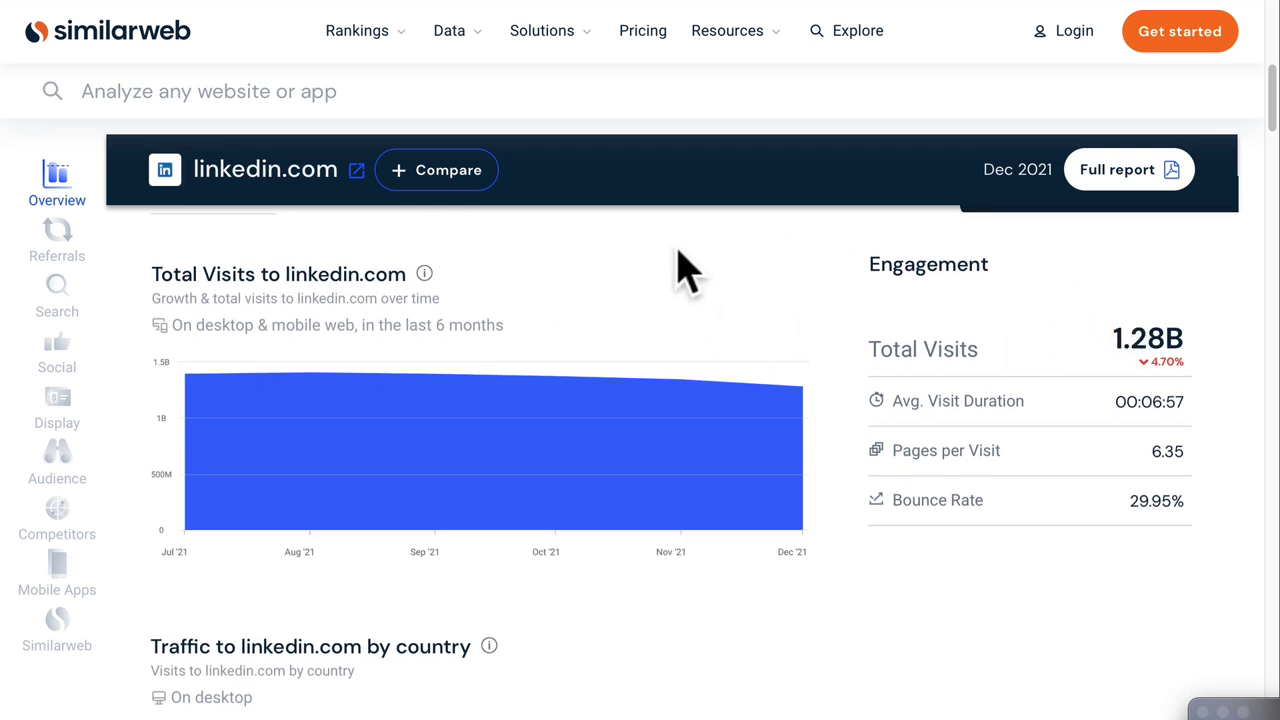
scroll(680, 362, "down", 1)
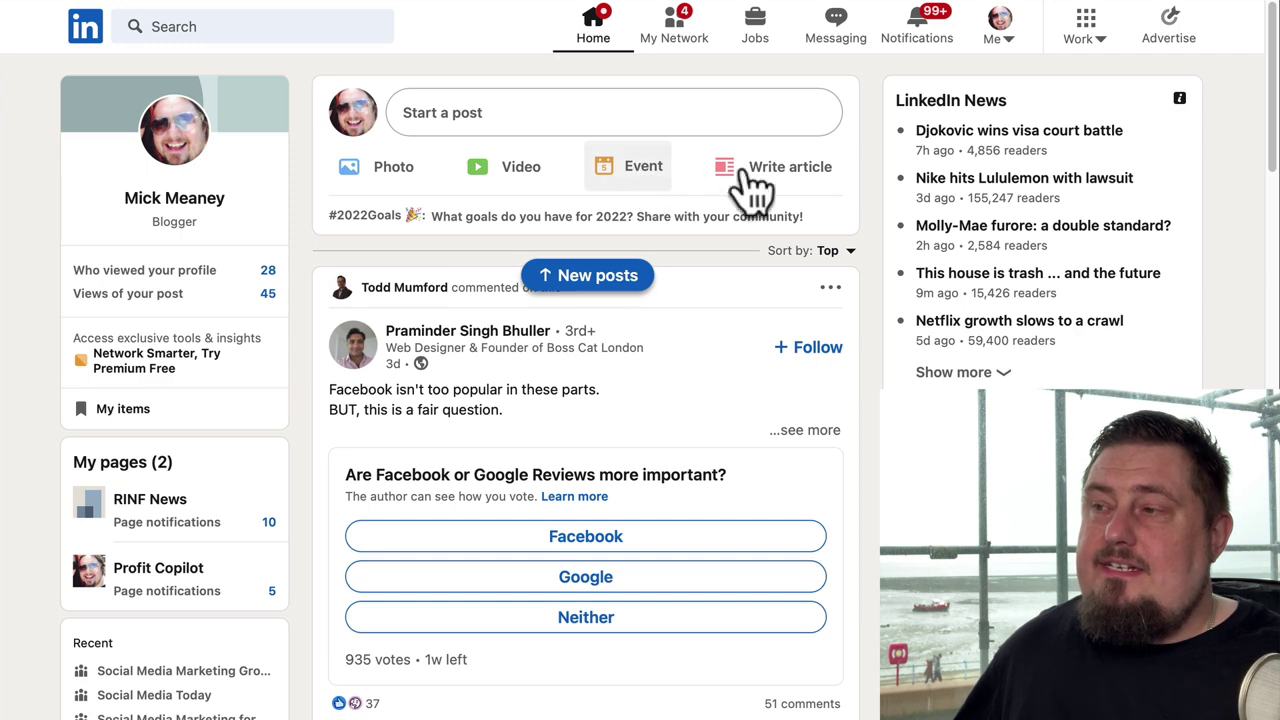
- Open a new article on LinkedIn and look at the image, video, slides, links and snippet options for its body
left_click(786, 190)
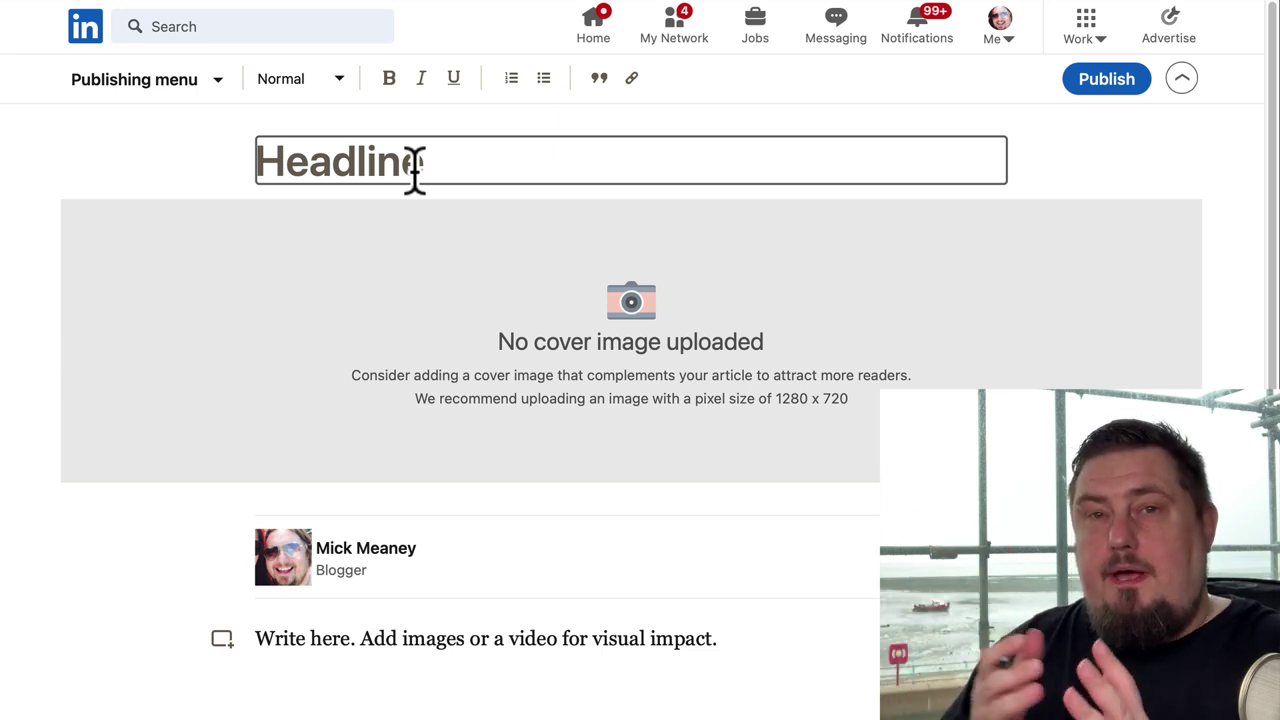
scroll(709, 634, "down", 3)
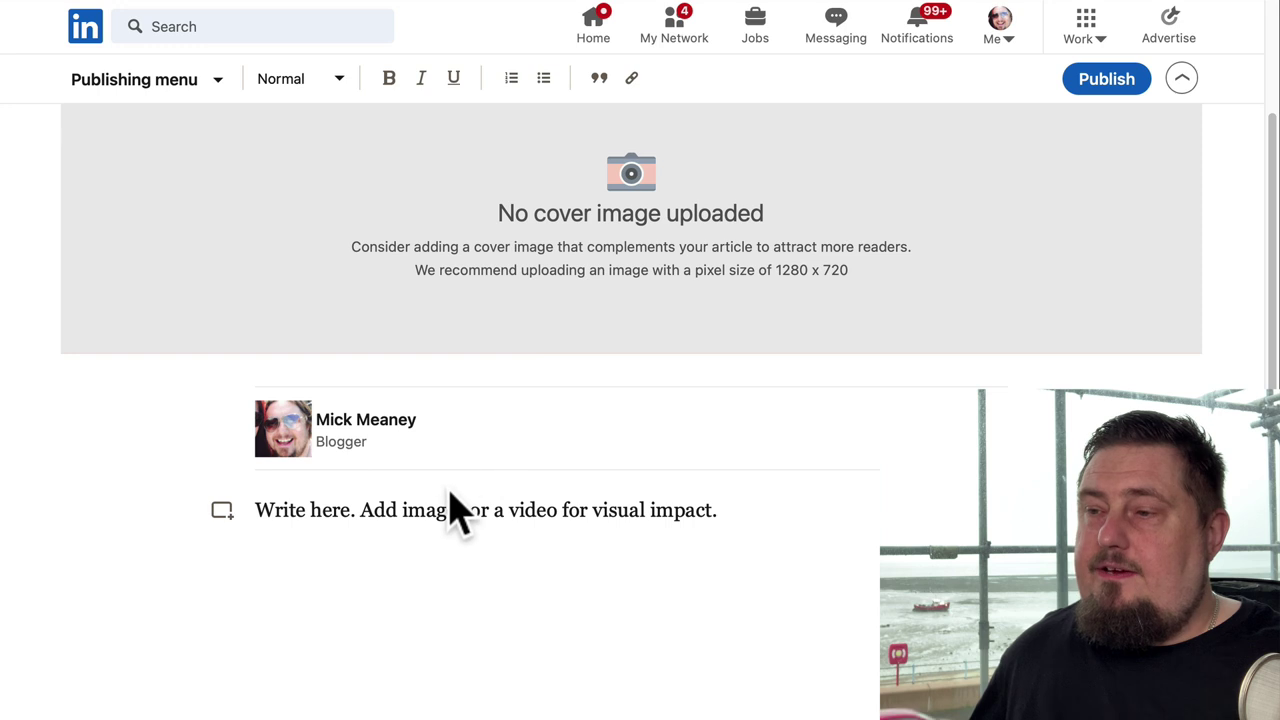
left_click(443, 514)
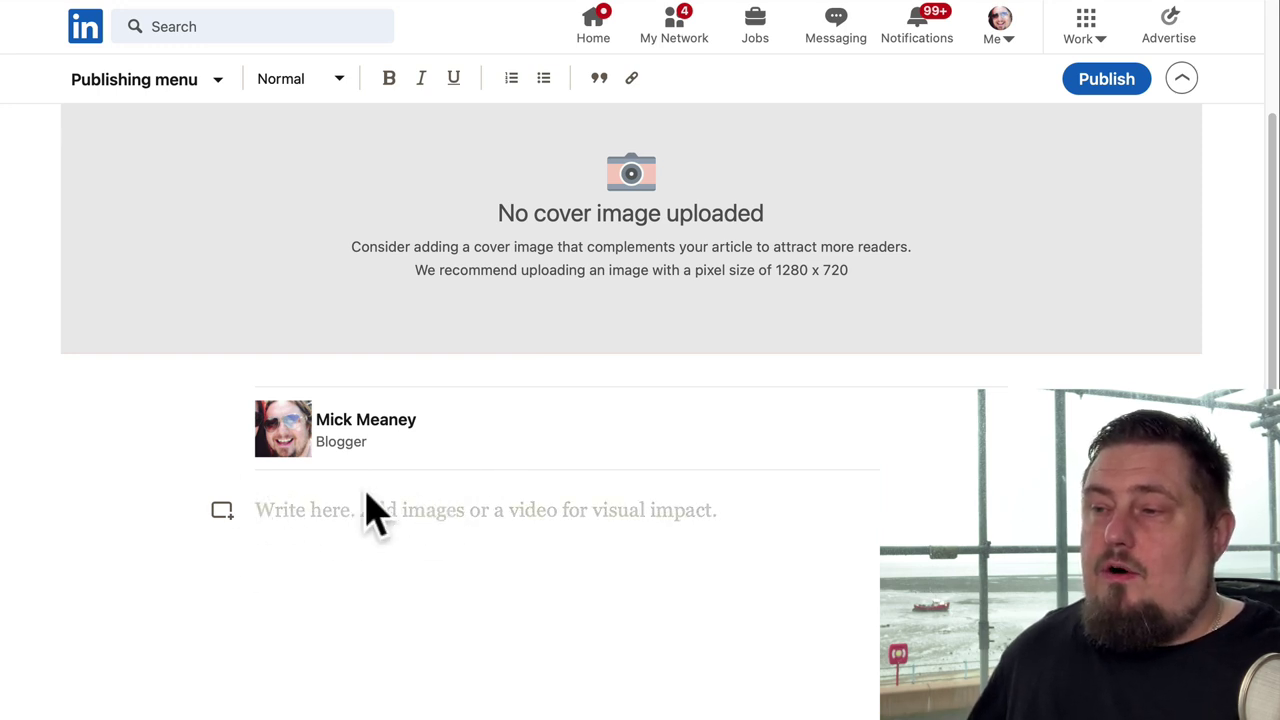
left_click(222, 512)
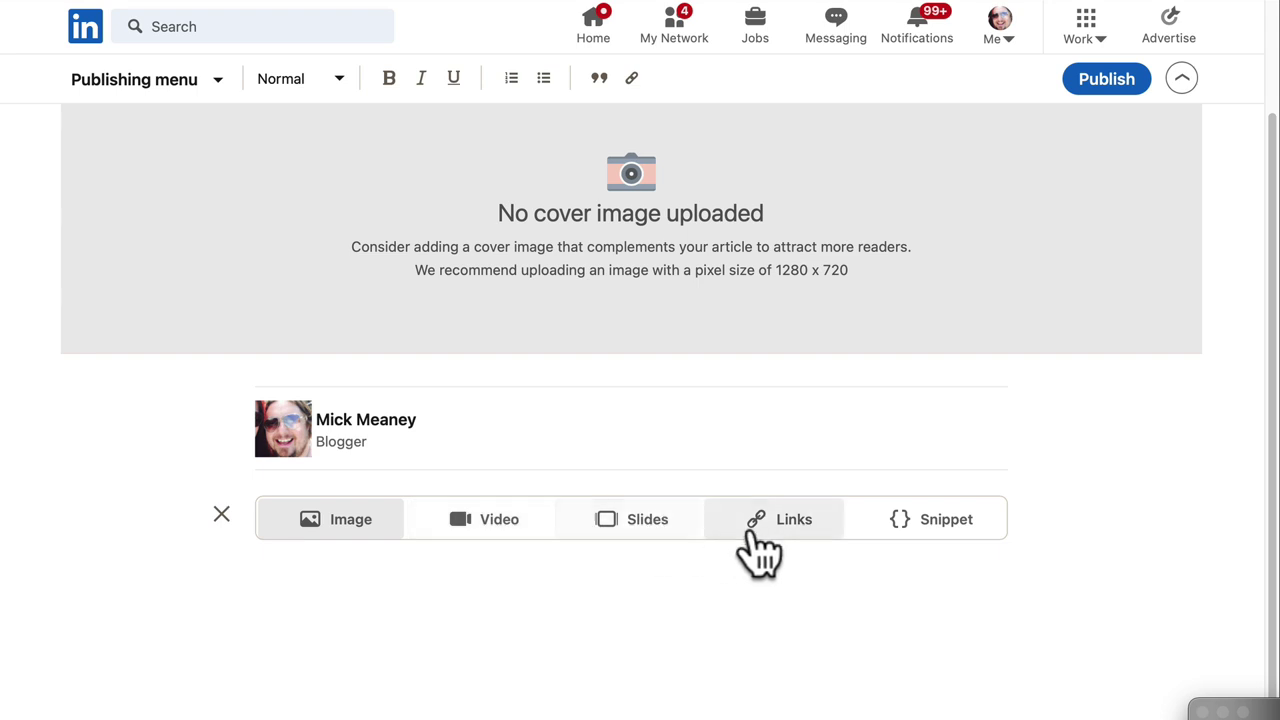
left_click(680, 634)
scroll(687, 580, "up", 2)
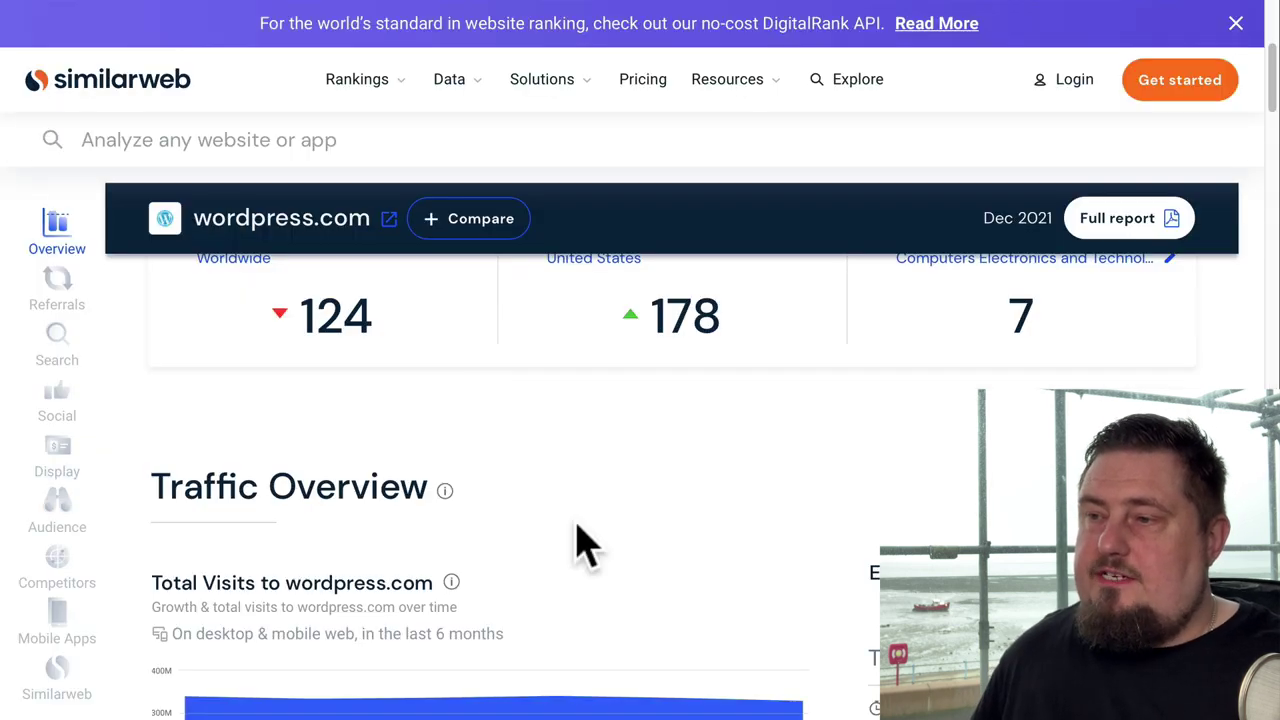
- Examine the total visits and engagement figures for wordpress.com on Similarweb
scroll(590, 480, "down", 3)
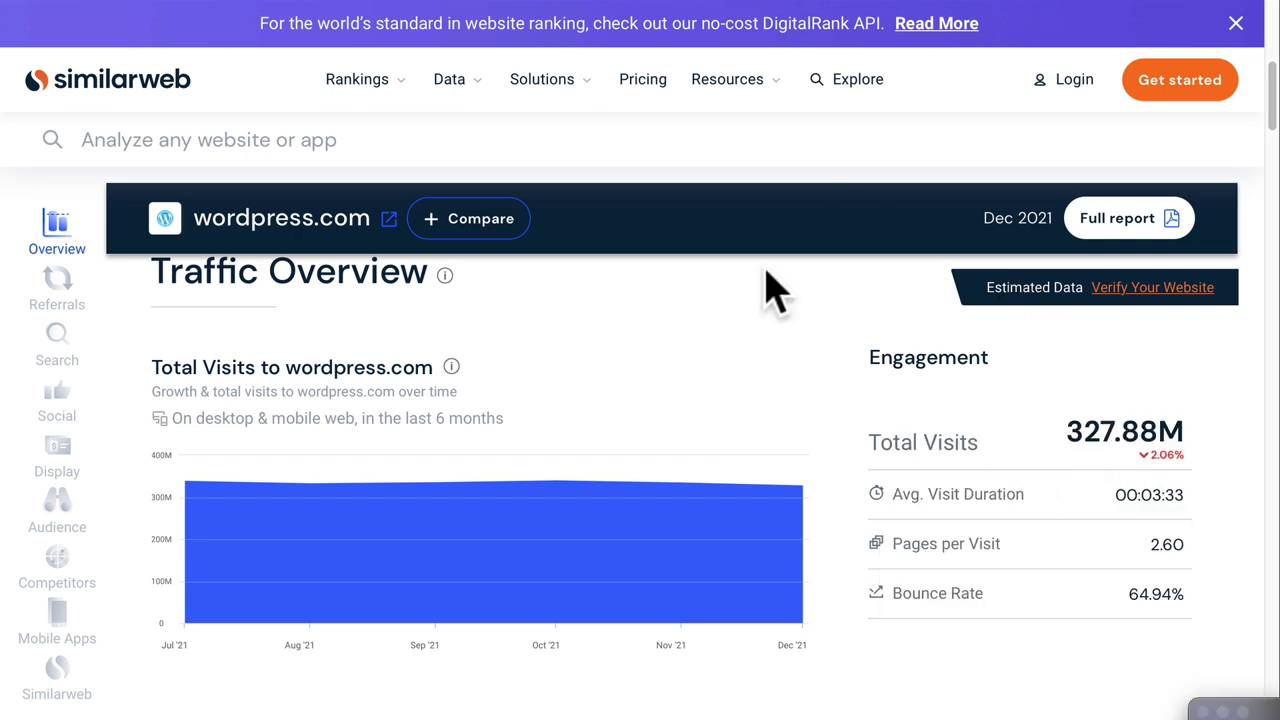
mouse_move(677, 508)
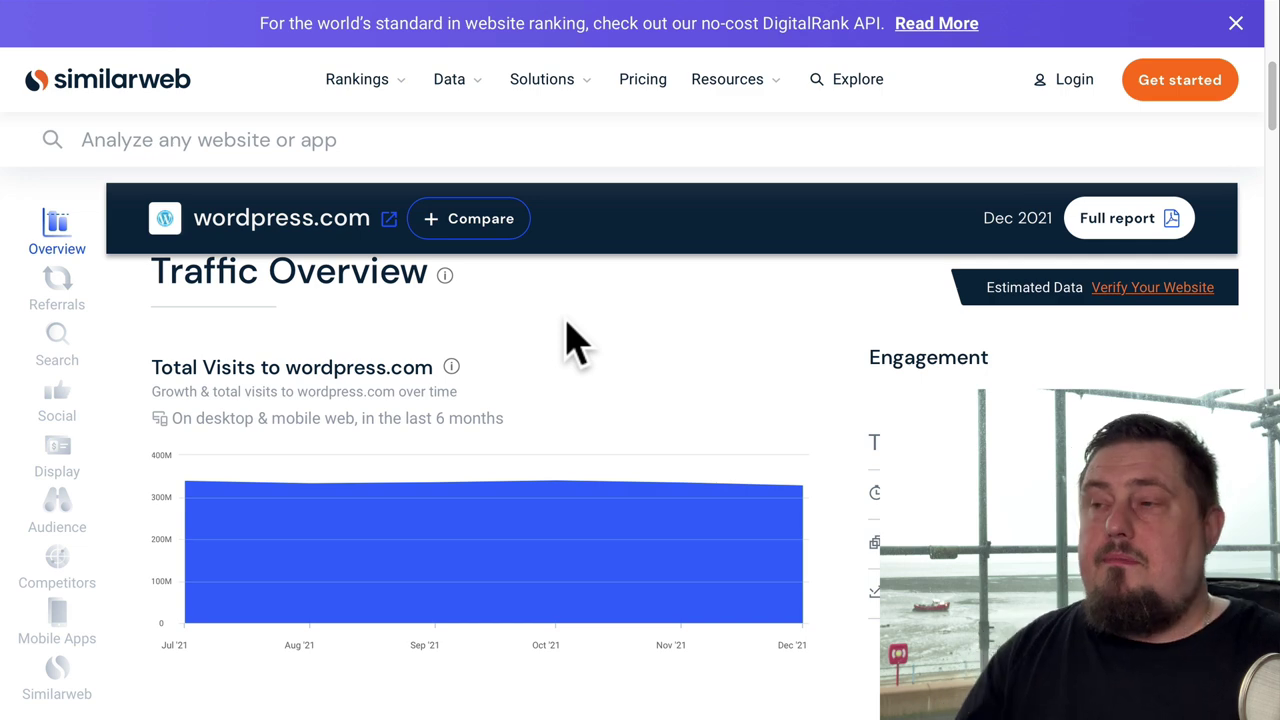
- Switch to the WordPress.com Reader and examine the posts and sites found for health, including their comment and like counts
left_click(650, 5)
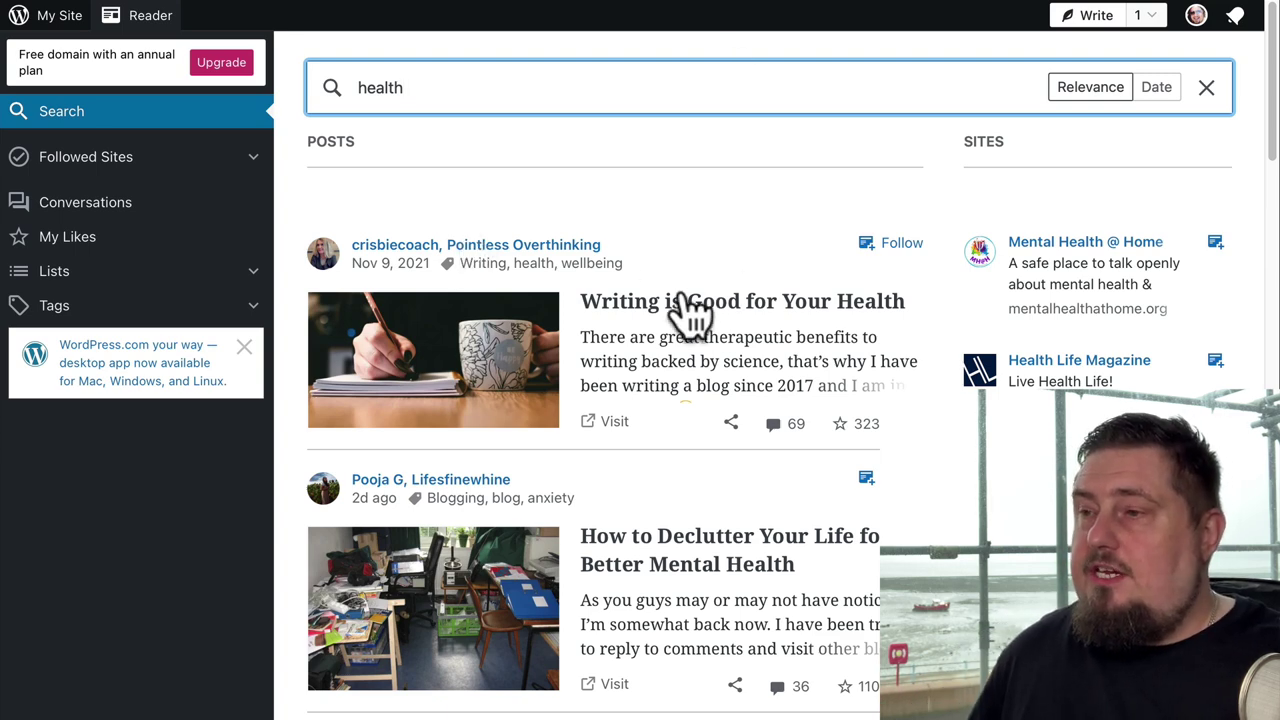
scroll(686, 380, "down", 2)
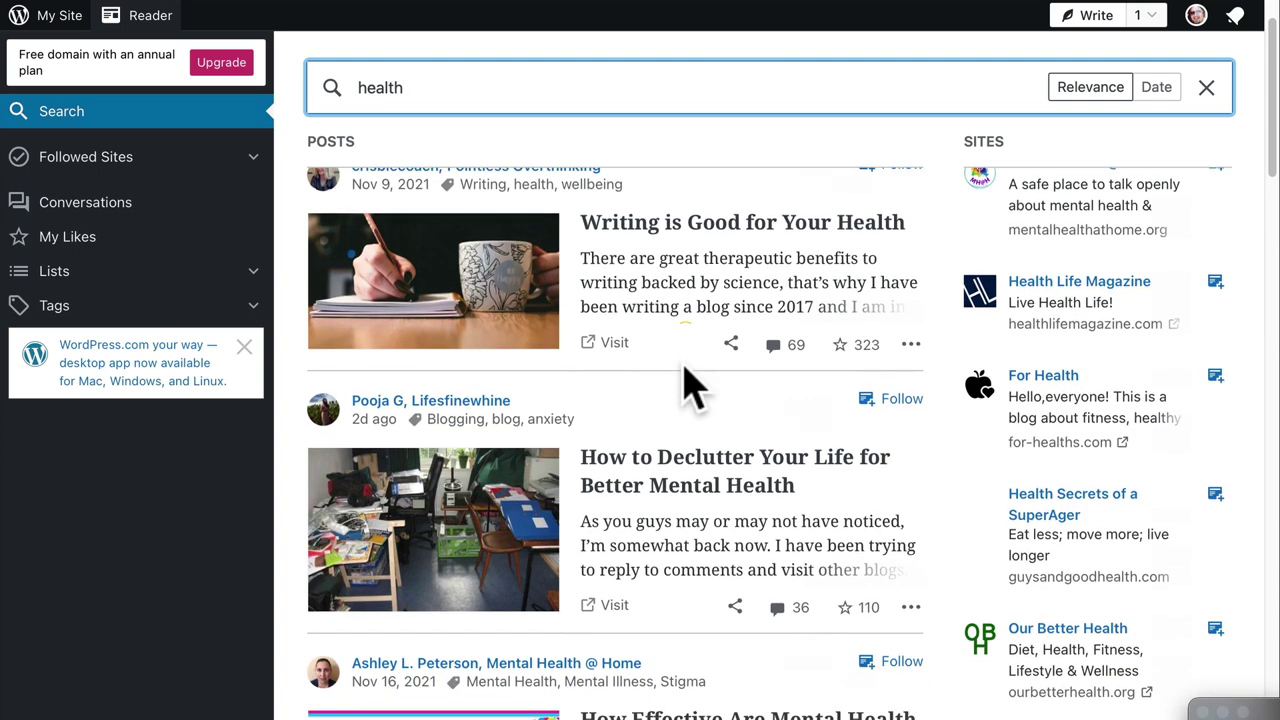
scroll(655, 410, "down", 2)
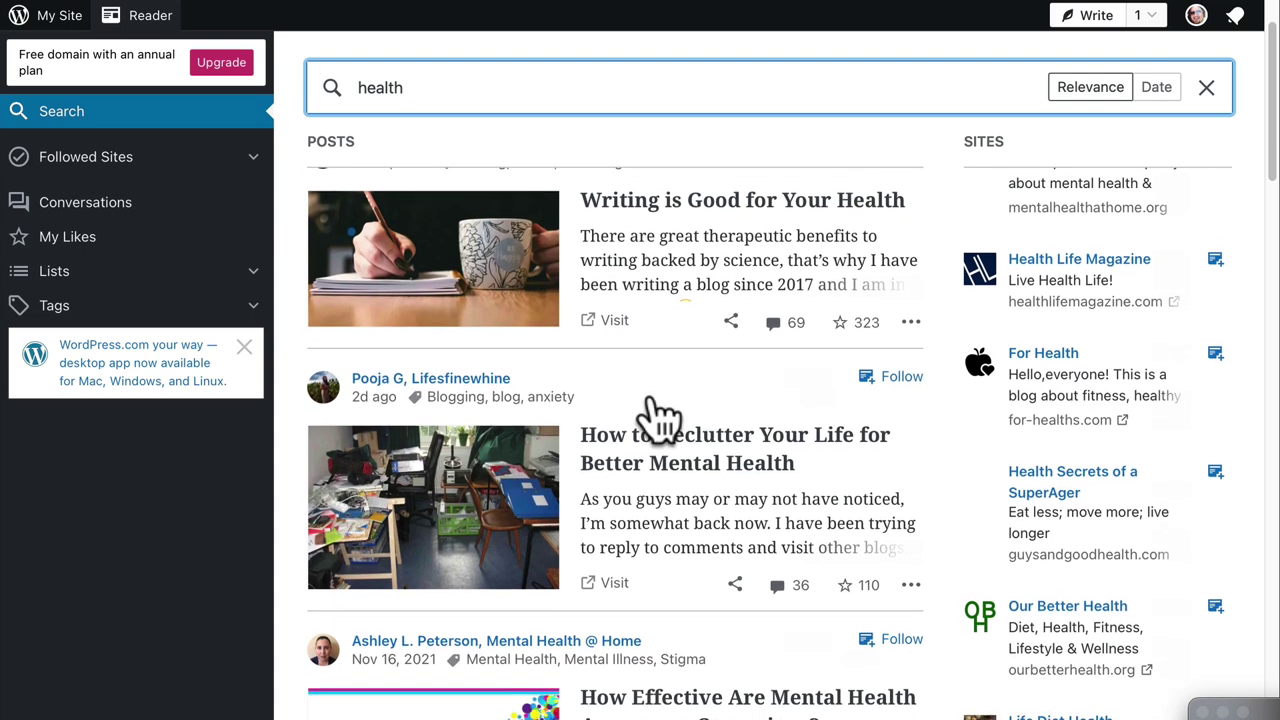
scroll(665, 335, "up", 2)
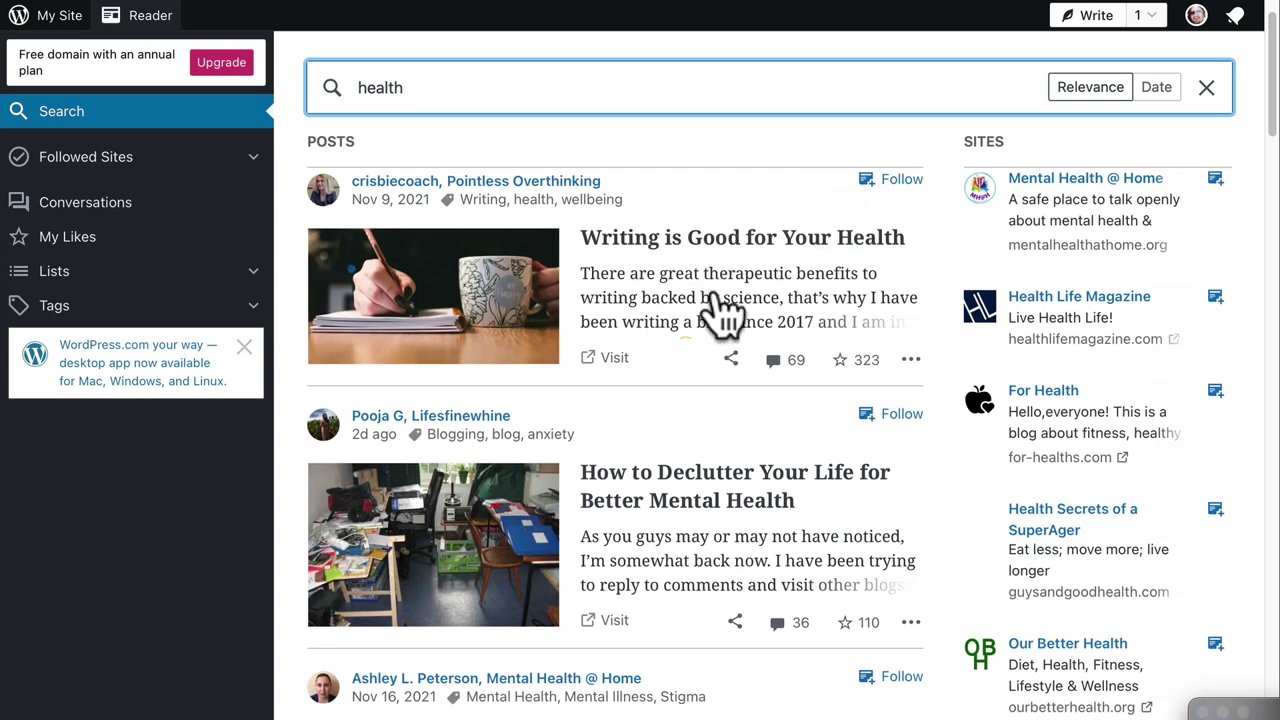
left_click(672, 322)
scroll(695, 512, "down", 10)
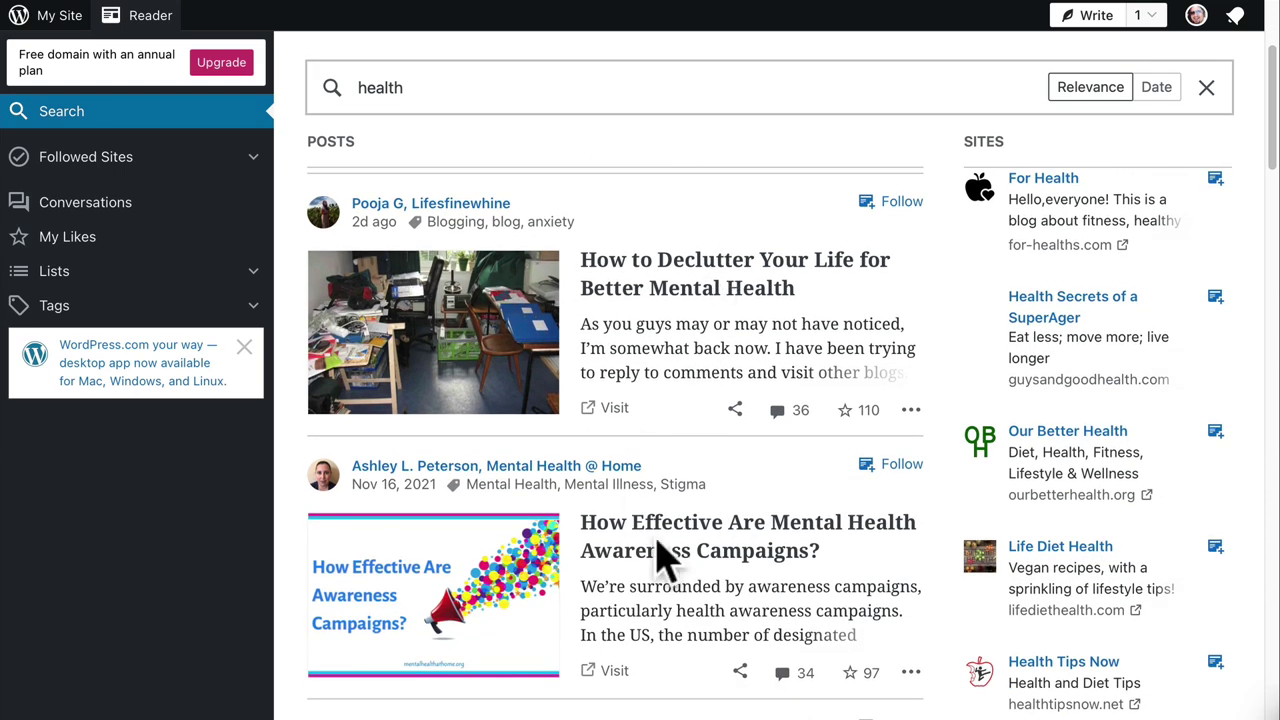
scroll(683, 441, "up", 10)
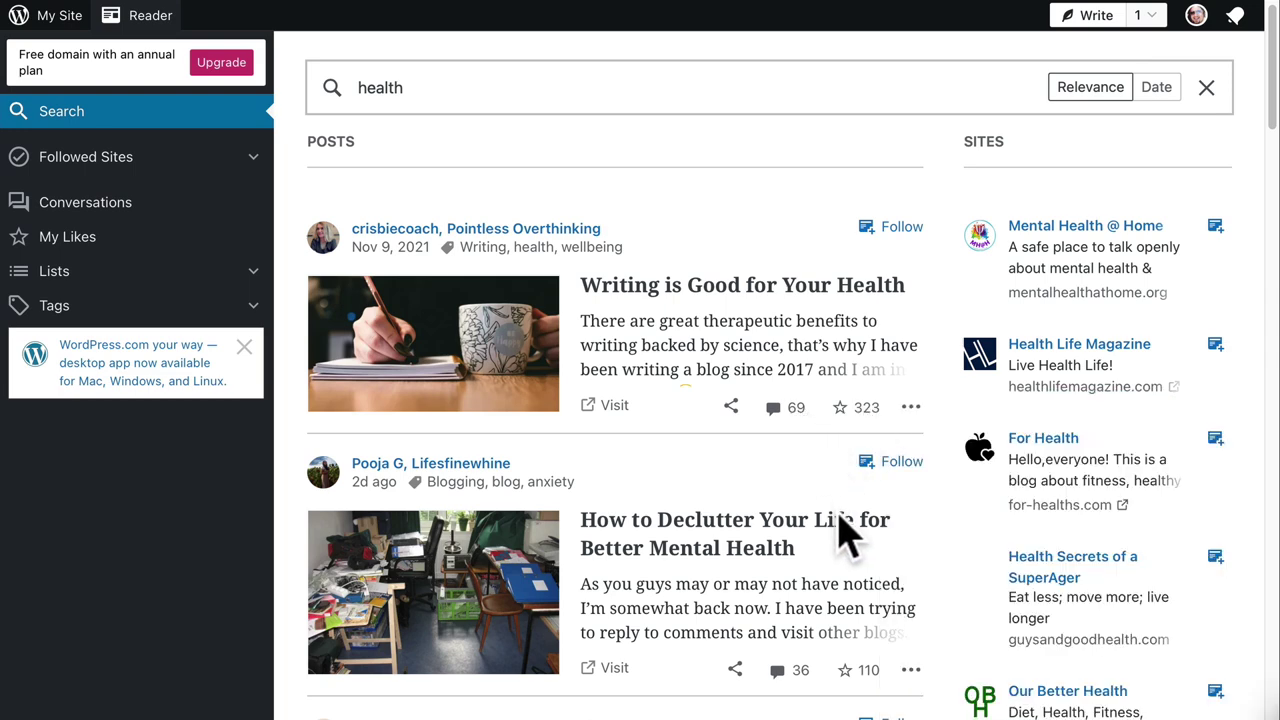
scroll(843, 523, "down", 2)
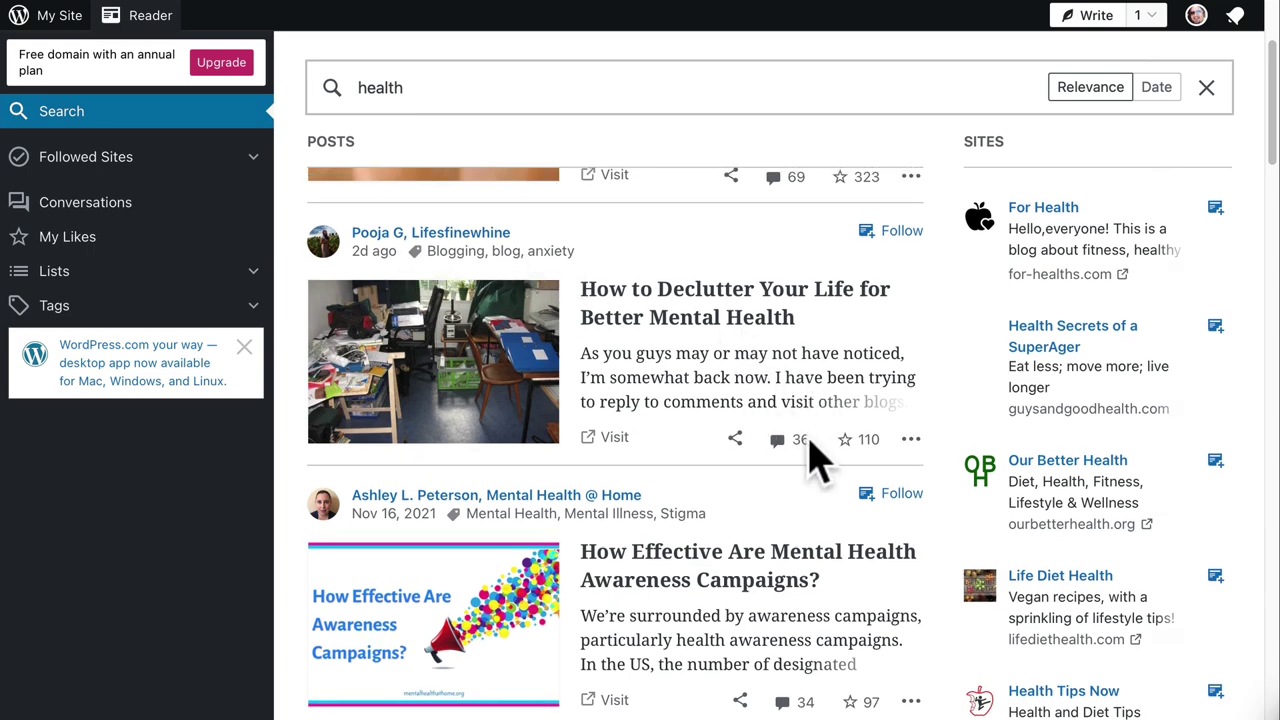
scroll(808, 563, "down", 1)
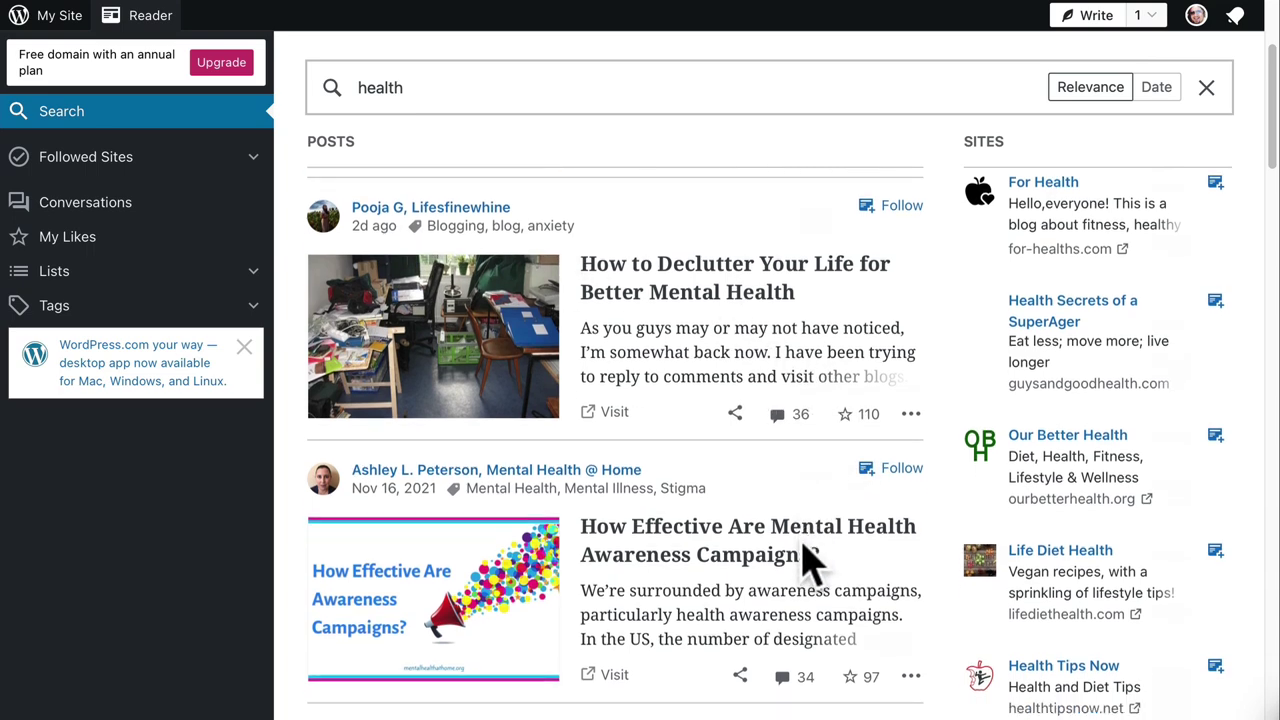
scroll(838, 692, "down", 8)
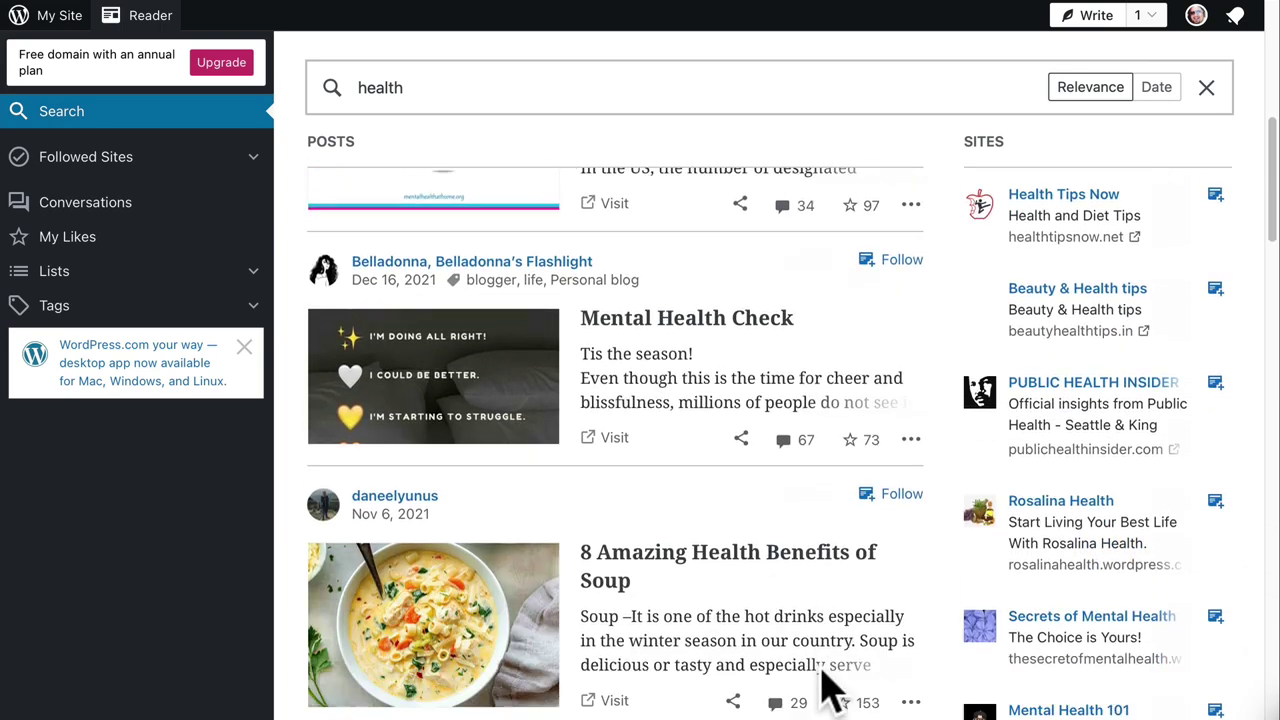
scroll(829, 677, "down", 4)
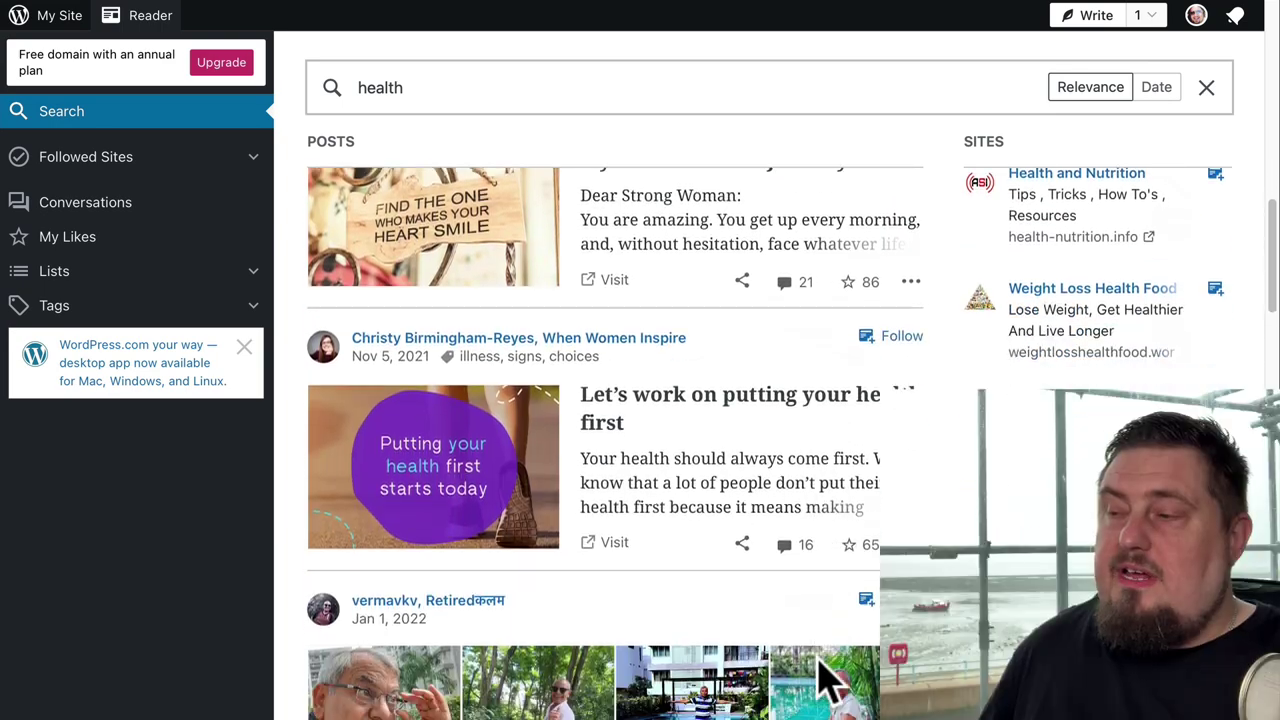
scroll(771, 386, "up", 2)
scroll(790, 350, "up", 10)
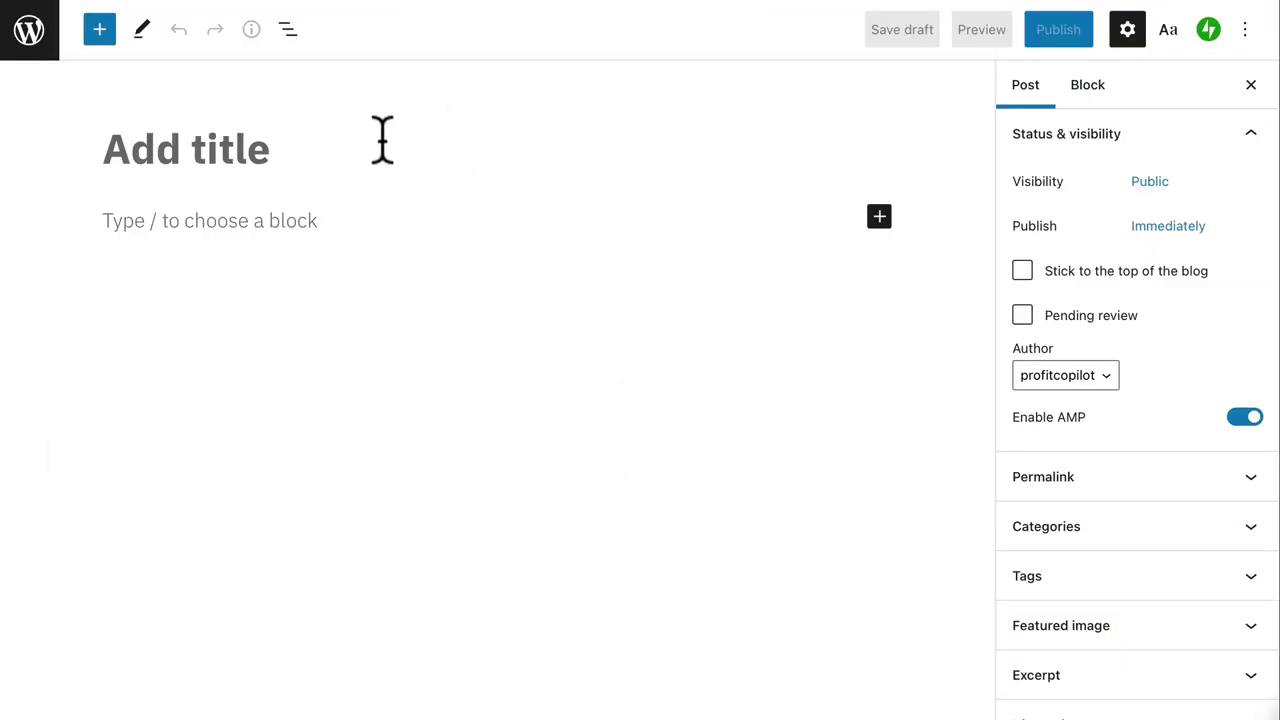
- Look over the title and body areas of the blank WordPress.com post and expand its tag settings
left_click(388, 157)
left_click(343, 228)
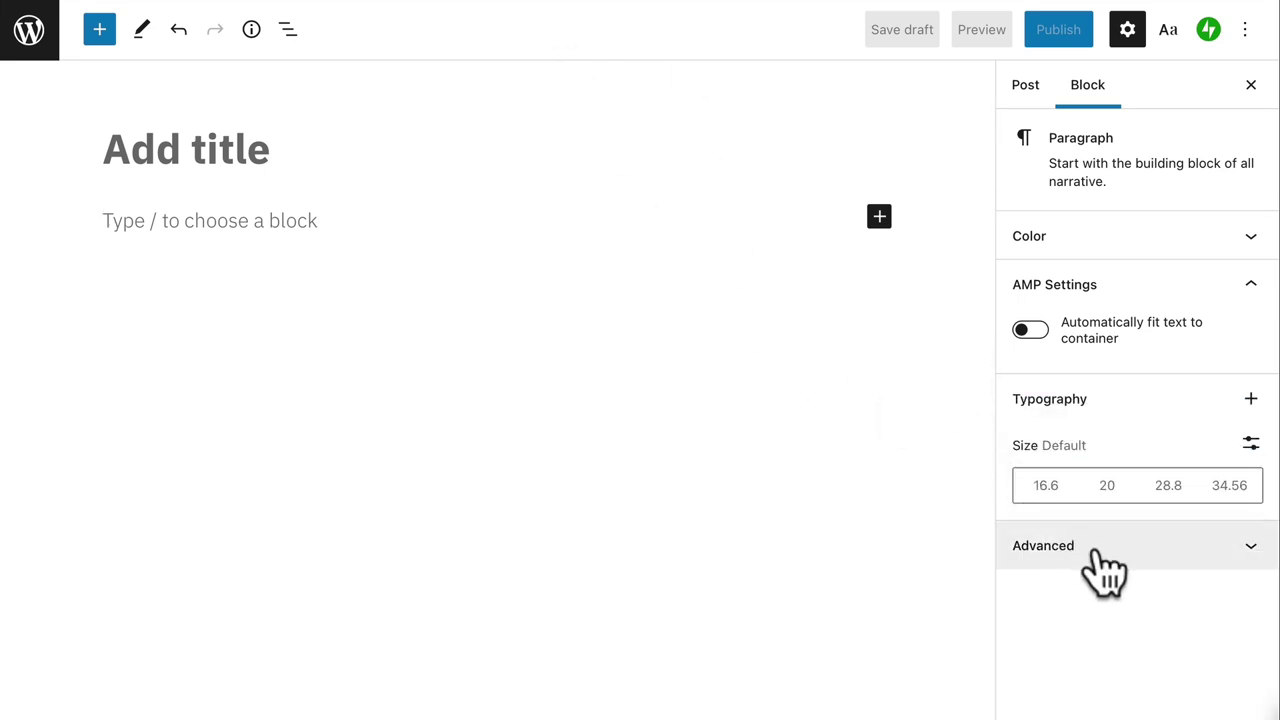
left_click(1105, 570)
scroll(1120, 530, "down", 2)
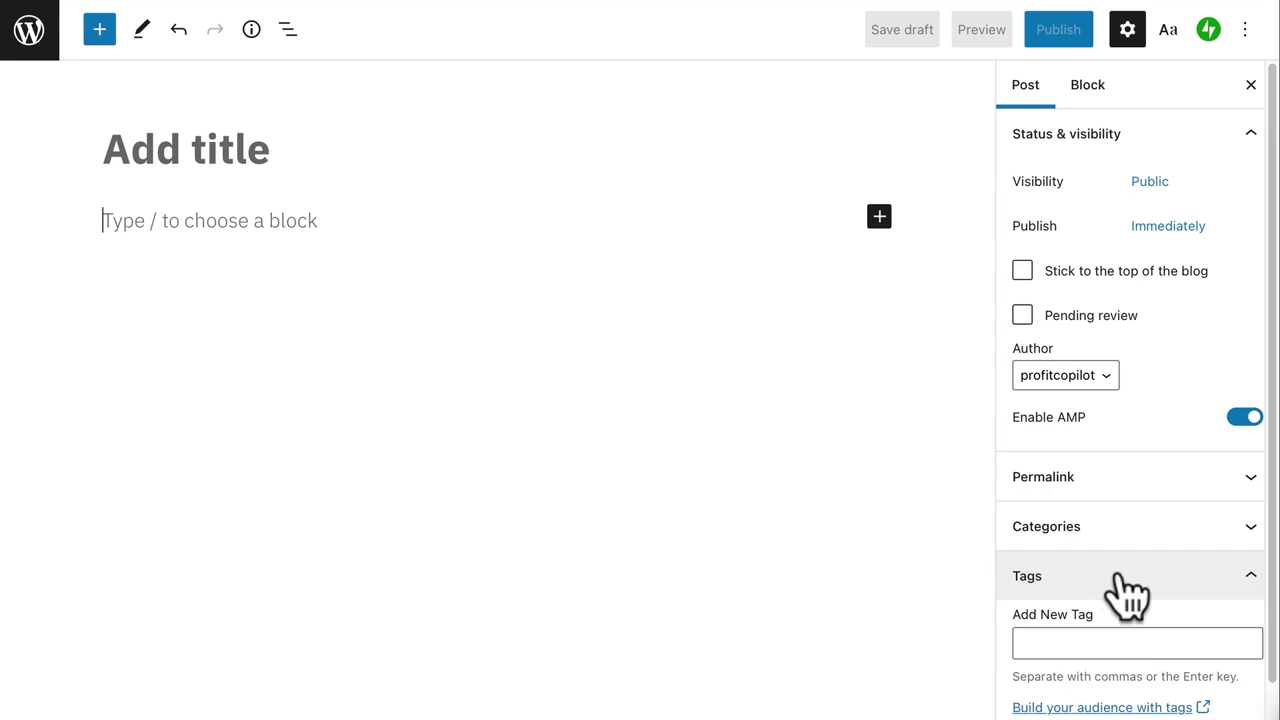
scroll(1140, 598, "down", 2)
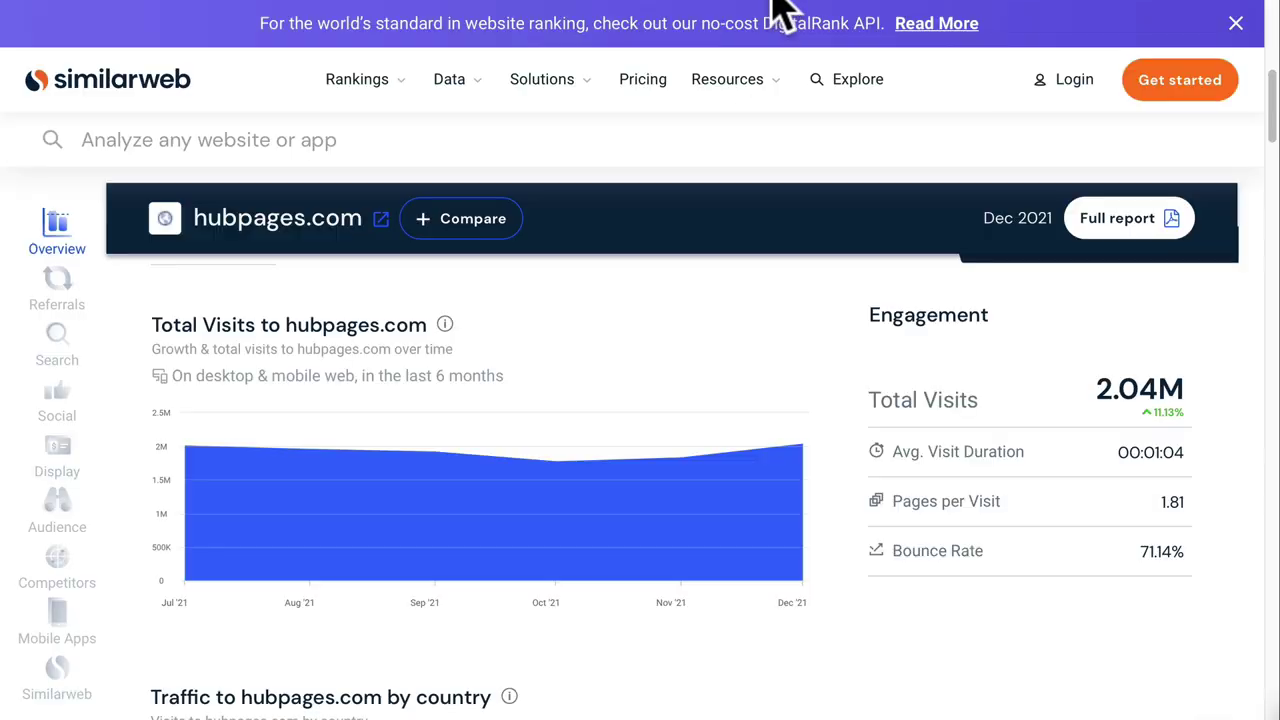
- Examine the total visits and engagement figures for hubpages.com on Similarweb, highlighting the total visits value
scroll(652, 497, "down", 1)
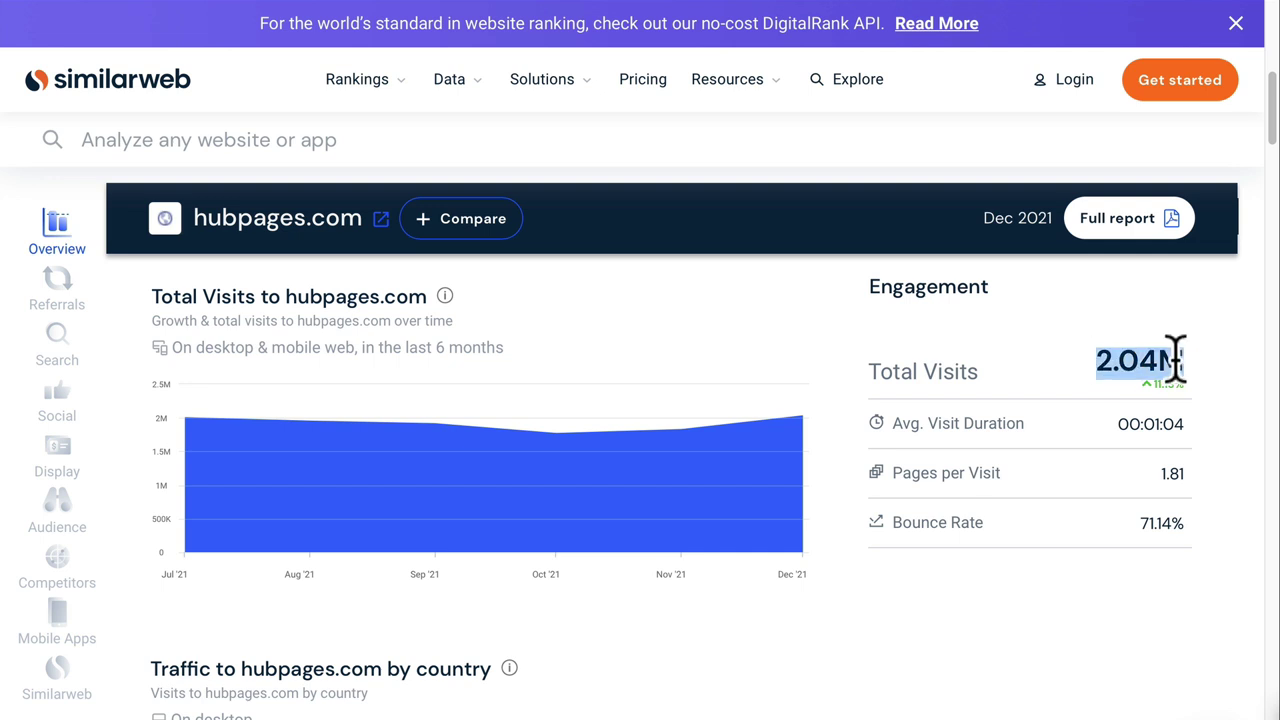
left_click_drag(1198, 372, 1151, 351)
left_click(1052, 280)
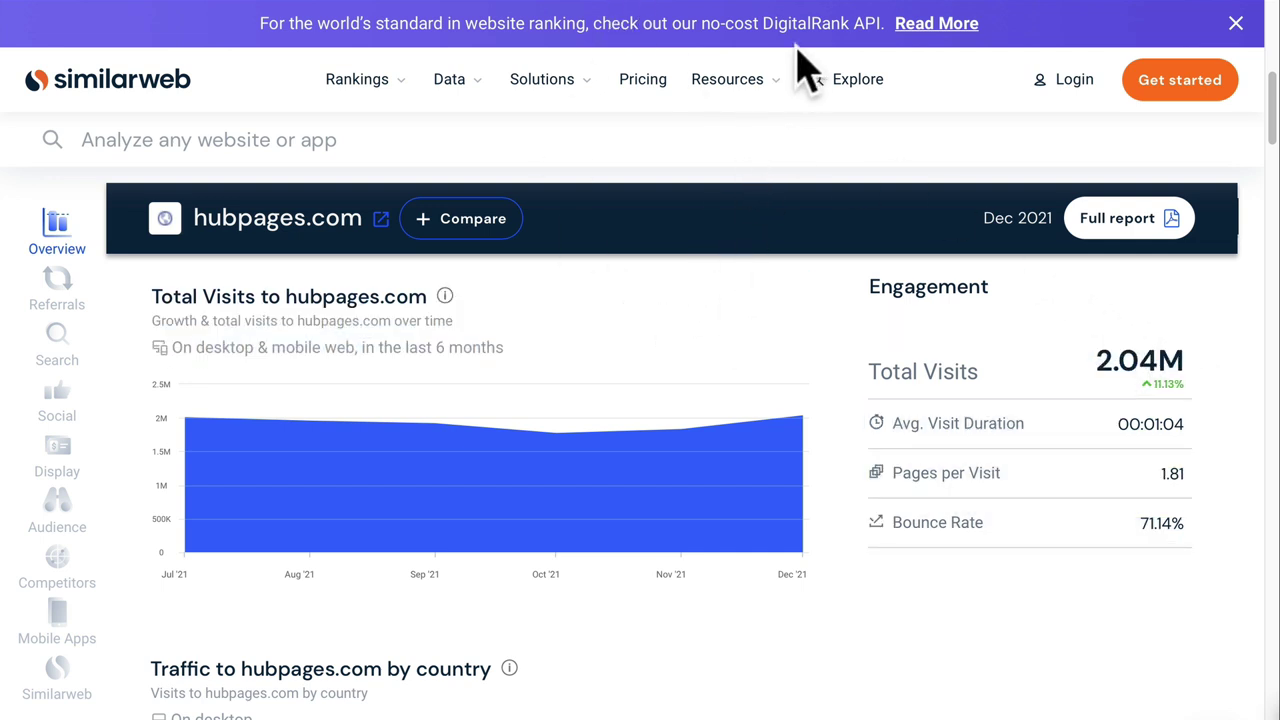
- Switch to the HubPages home page and look through its featured article sections, such as TatRing and Bellatory
left_click(878, 8)
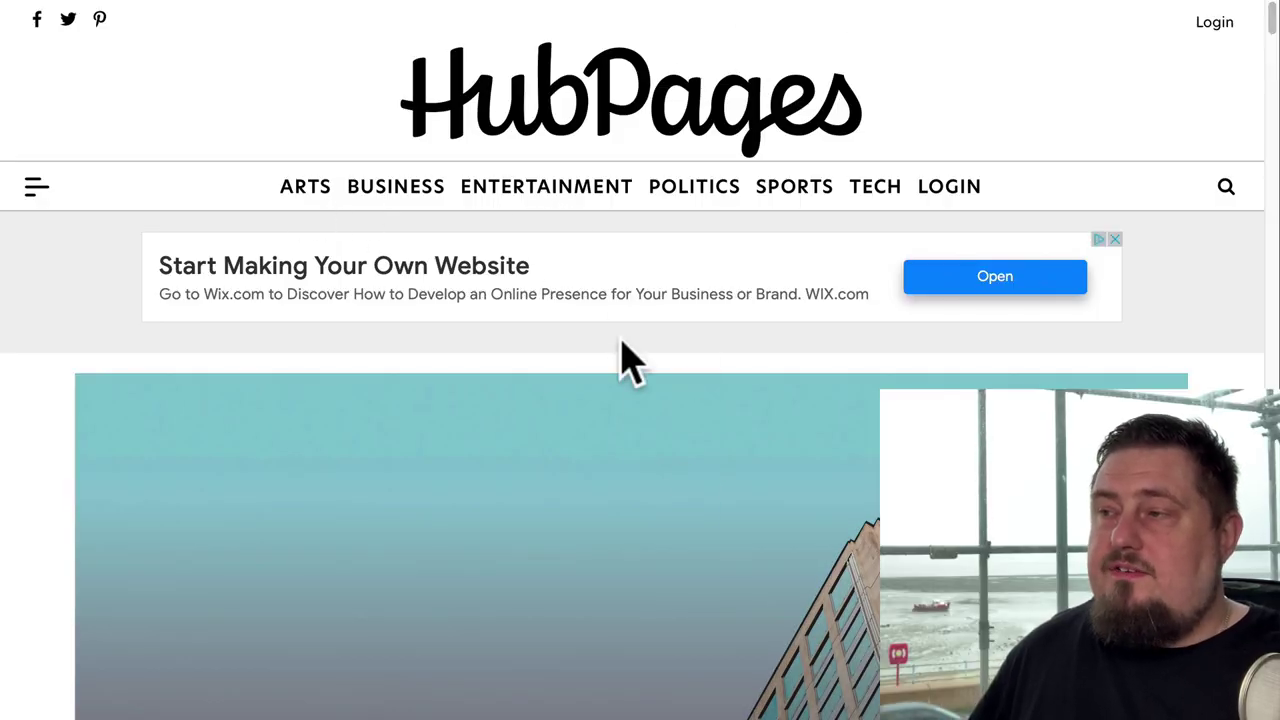
scroll(646, 486, "down", 8)
scroll(646, 486, "down", 15)
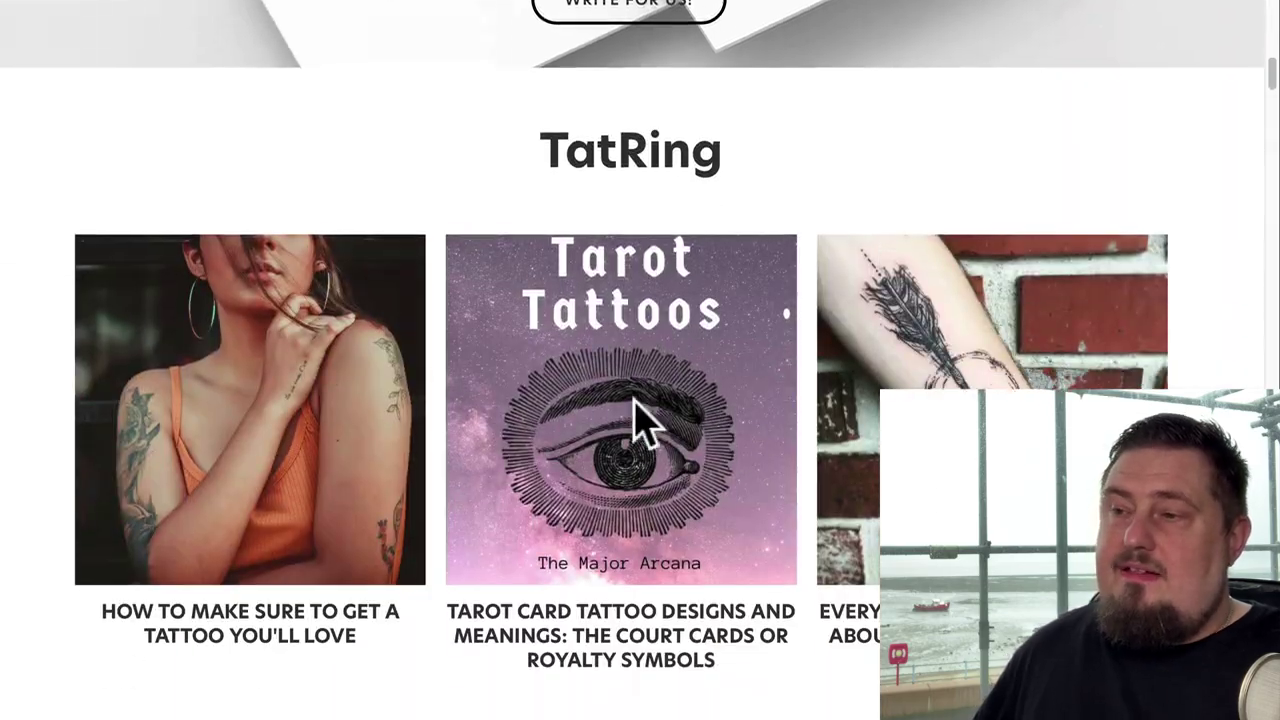
scroll(677, 614, "down", 6)
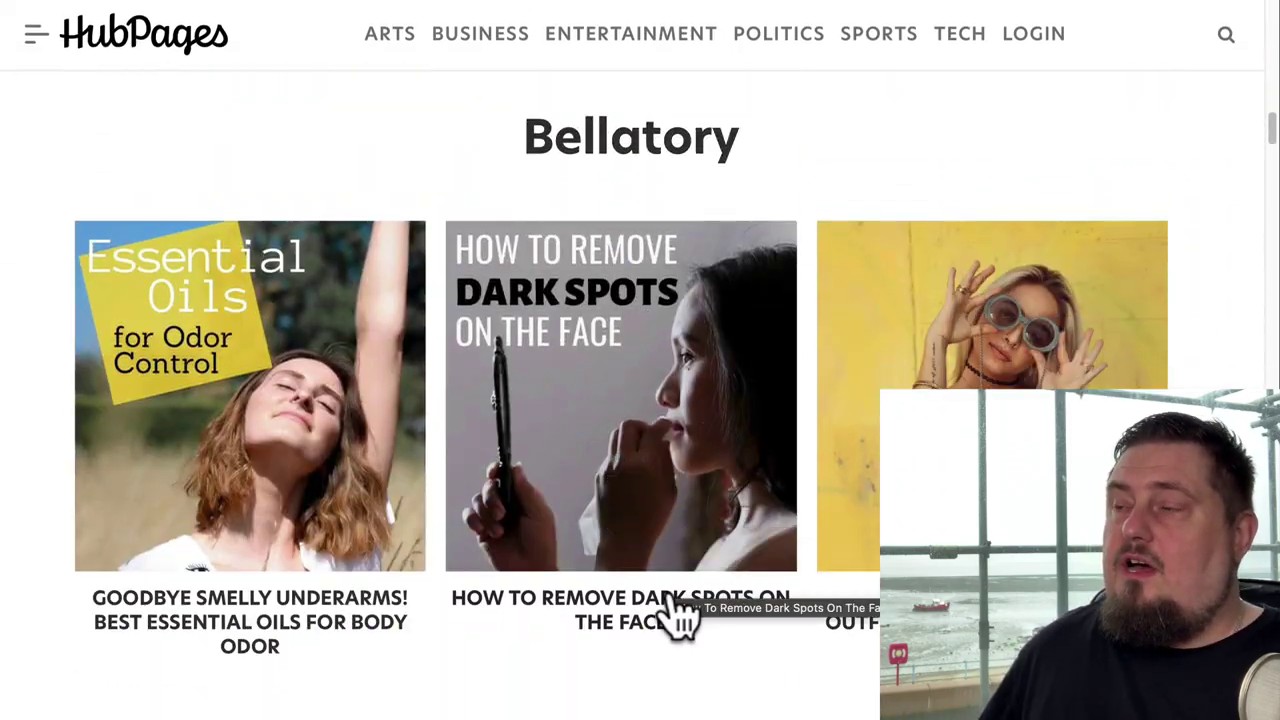
scroll(677, 614, "up", 12)
scroll(677, 614, "up", 20)
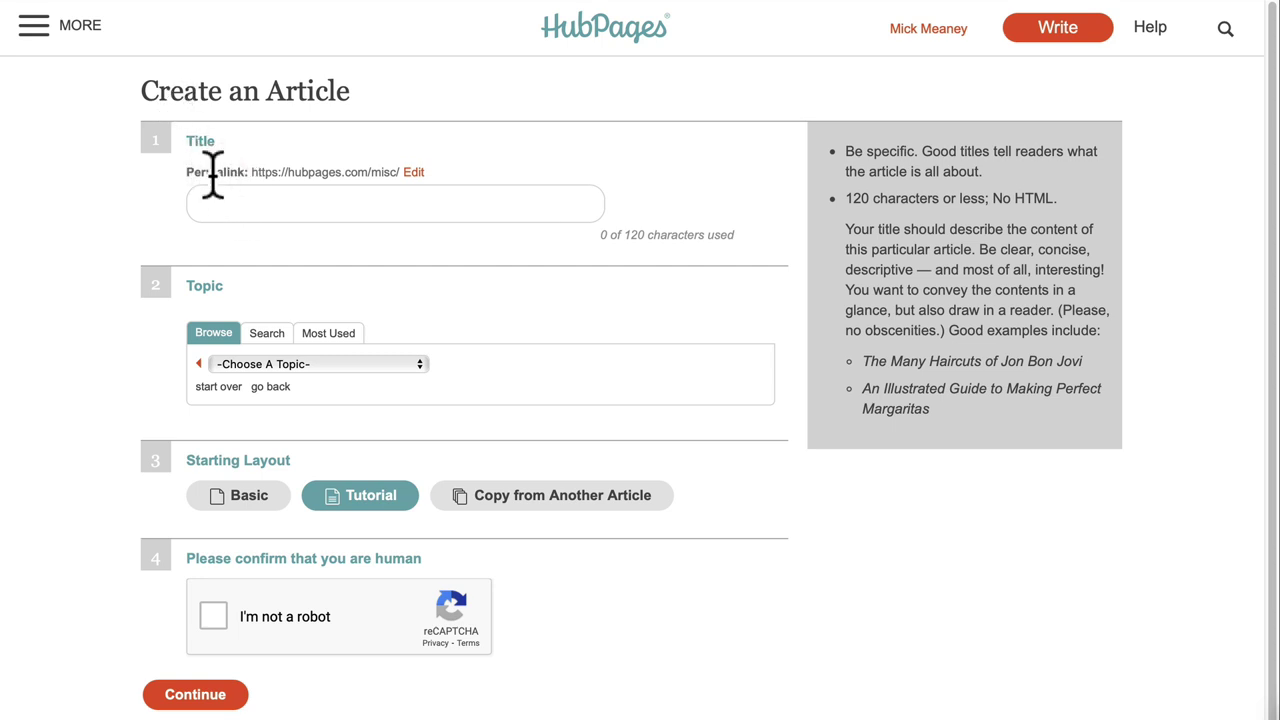
scroll(440, 302, "down", 1)
left_click(425, 325)
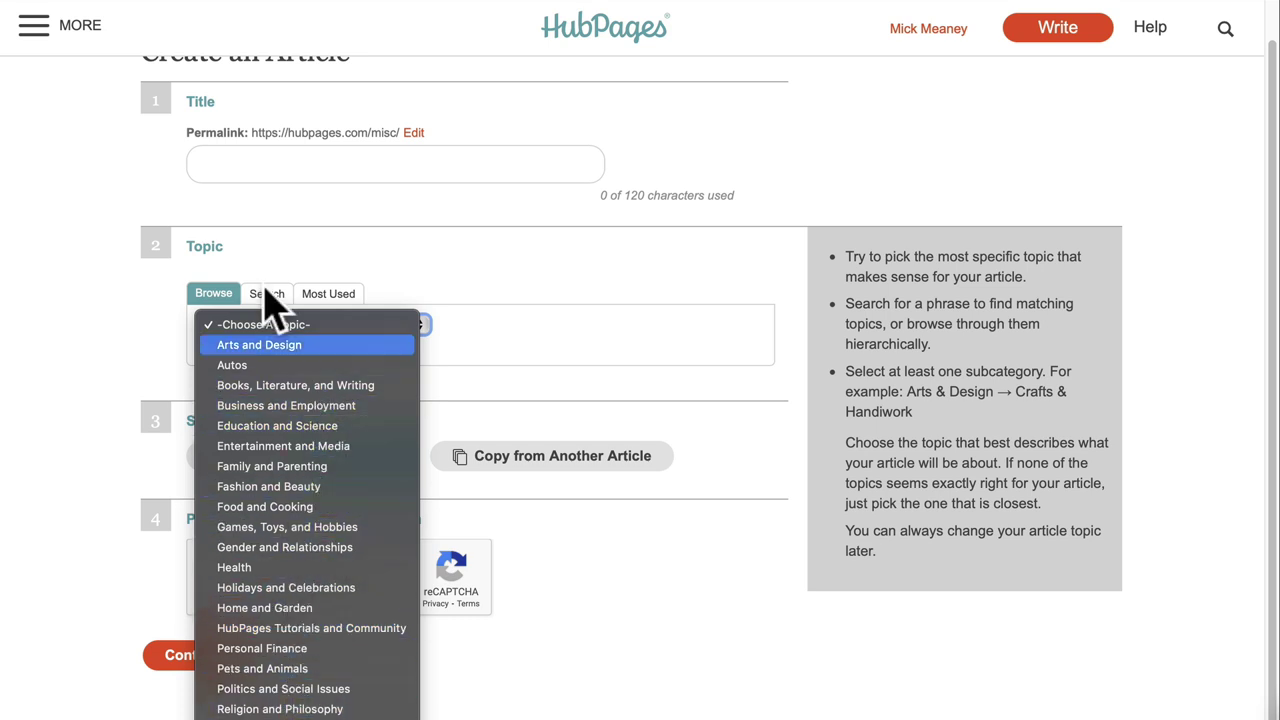
left_click(305, 426)
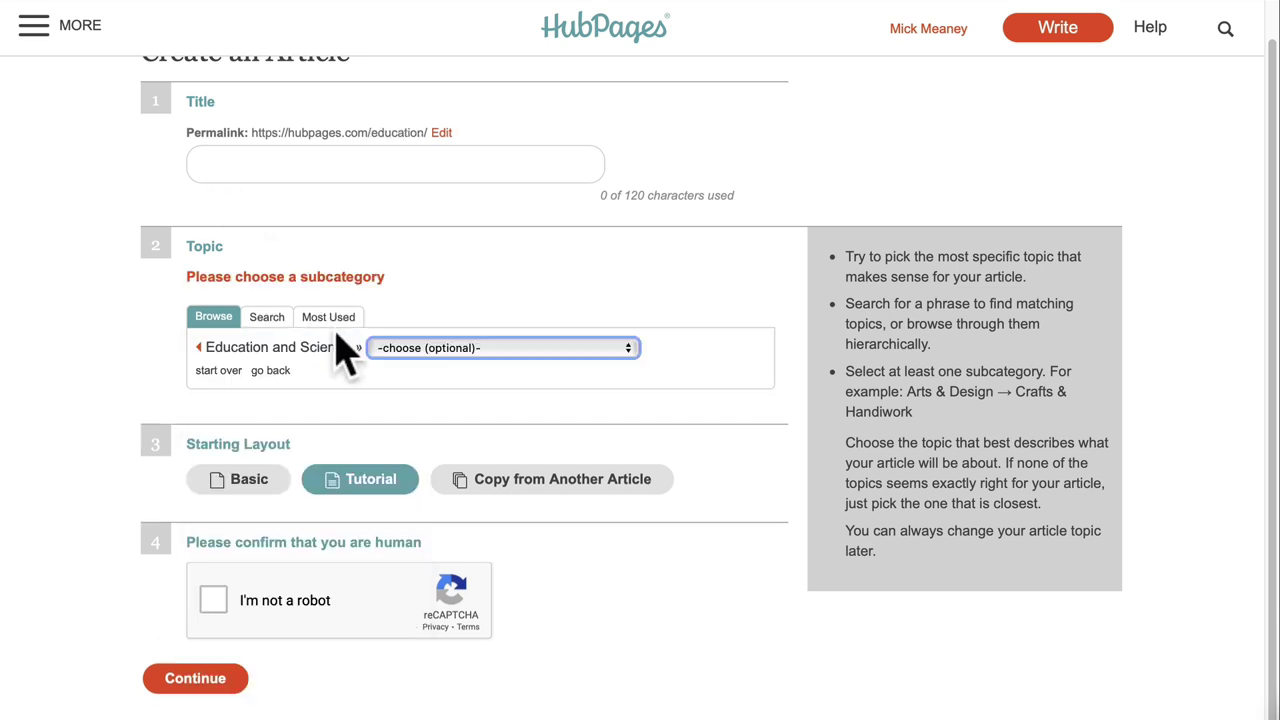
left_click(438, 350)
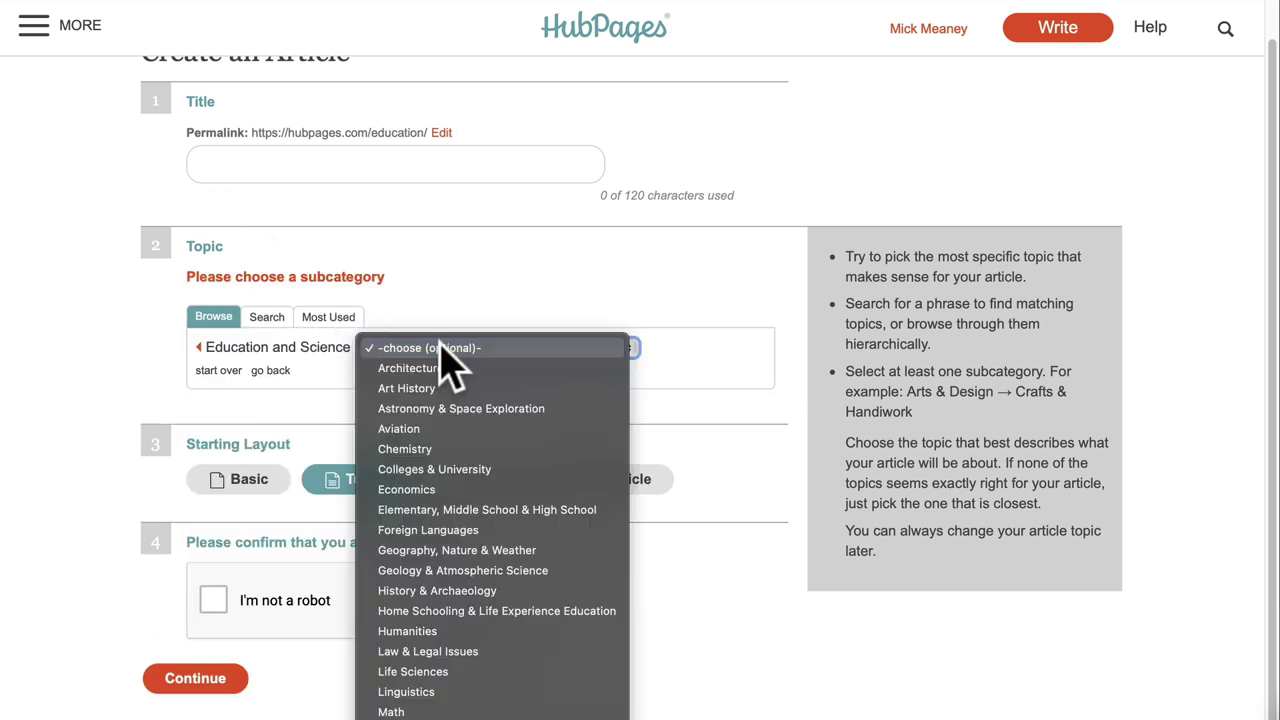
left_click(453, 449)
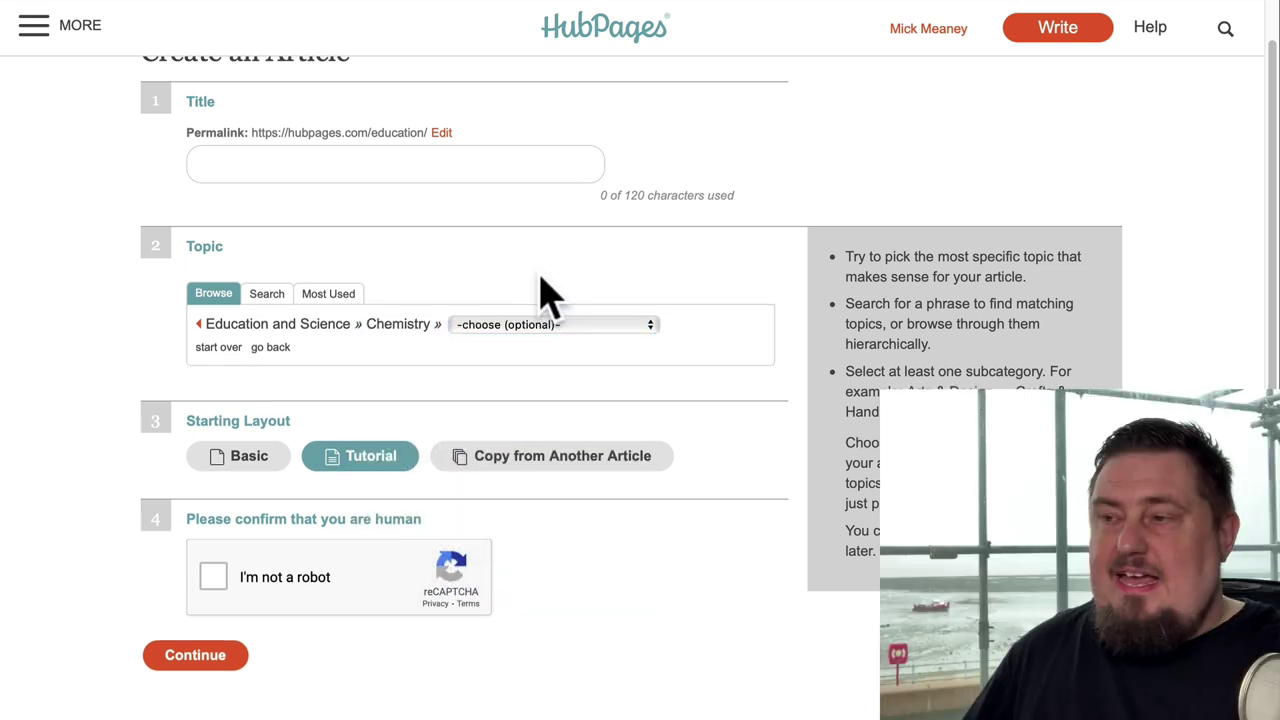
left_click(605, 326)
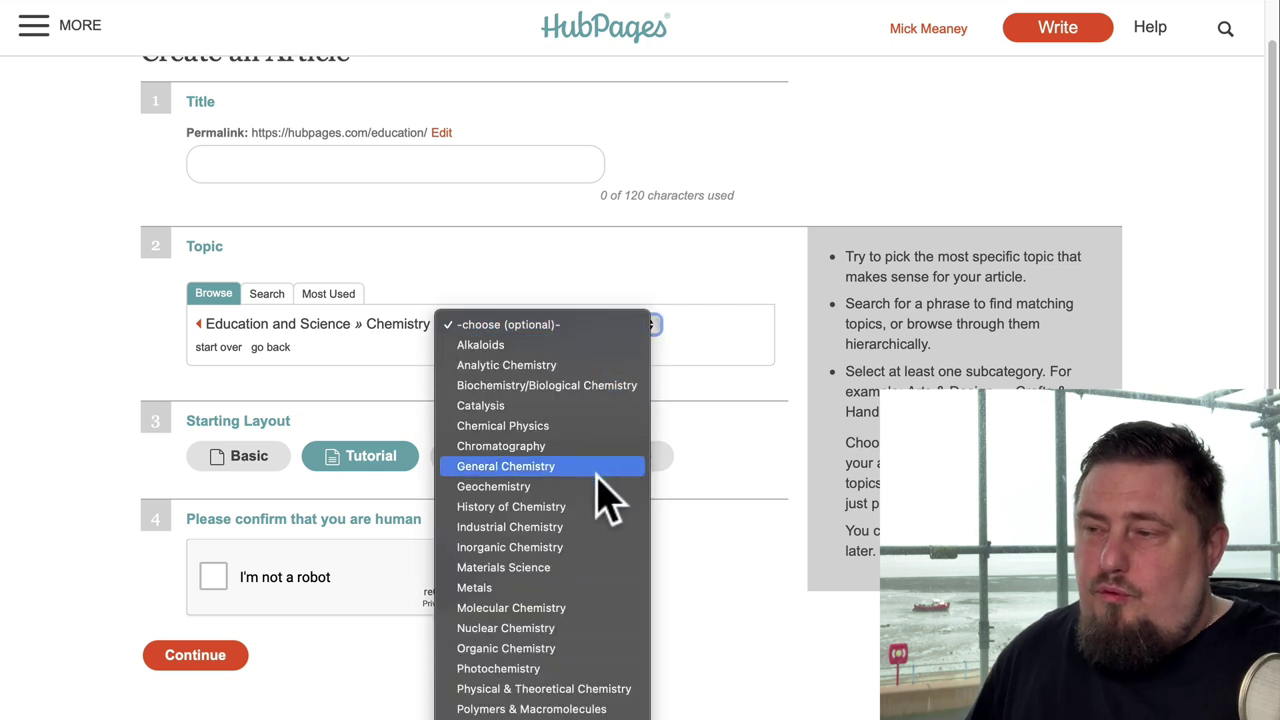
left_click(609, 567)
left_click(218, 347)
- Set the new HubPages article's topic to Business and Employment, subcategory Advertising, and then Ad Campaigns
left_click(265, 326)
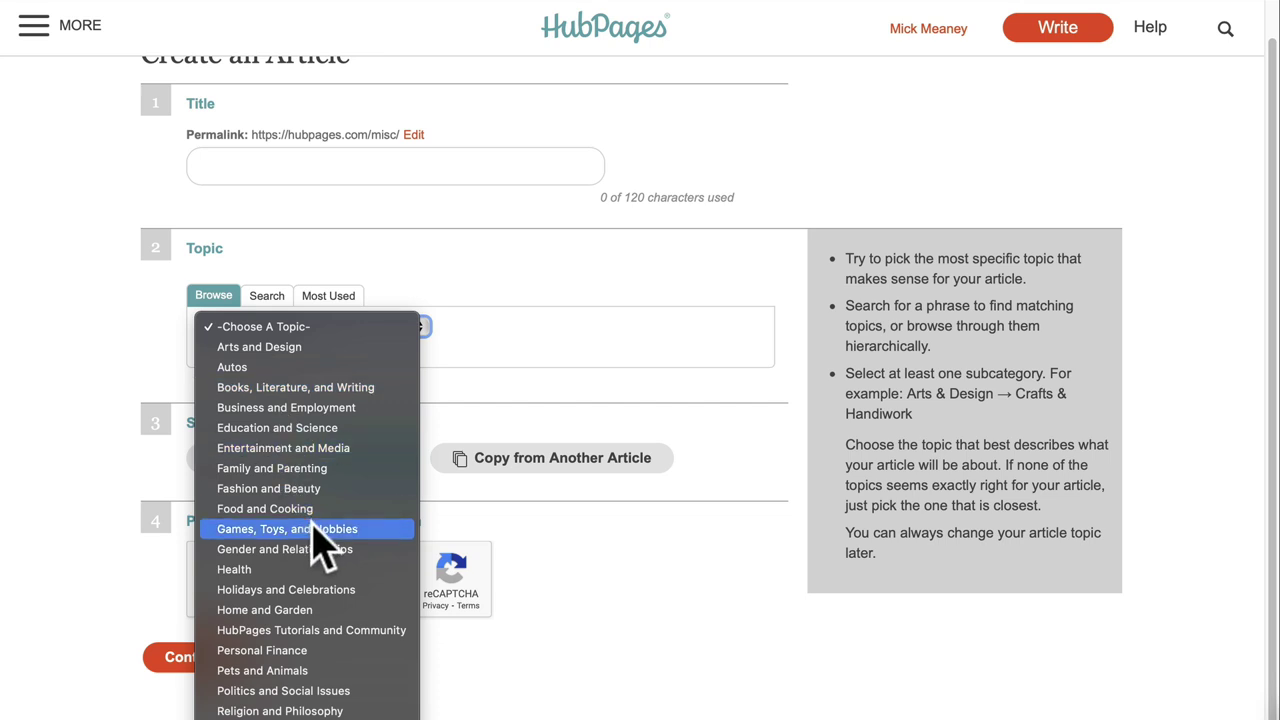
left_click(316, 408)
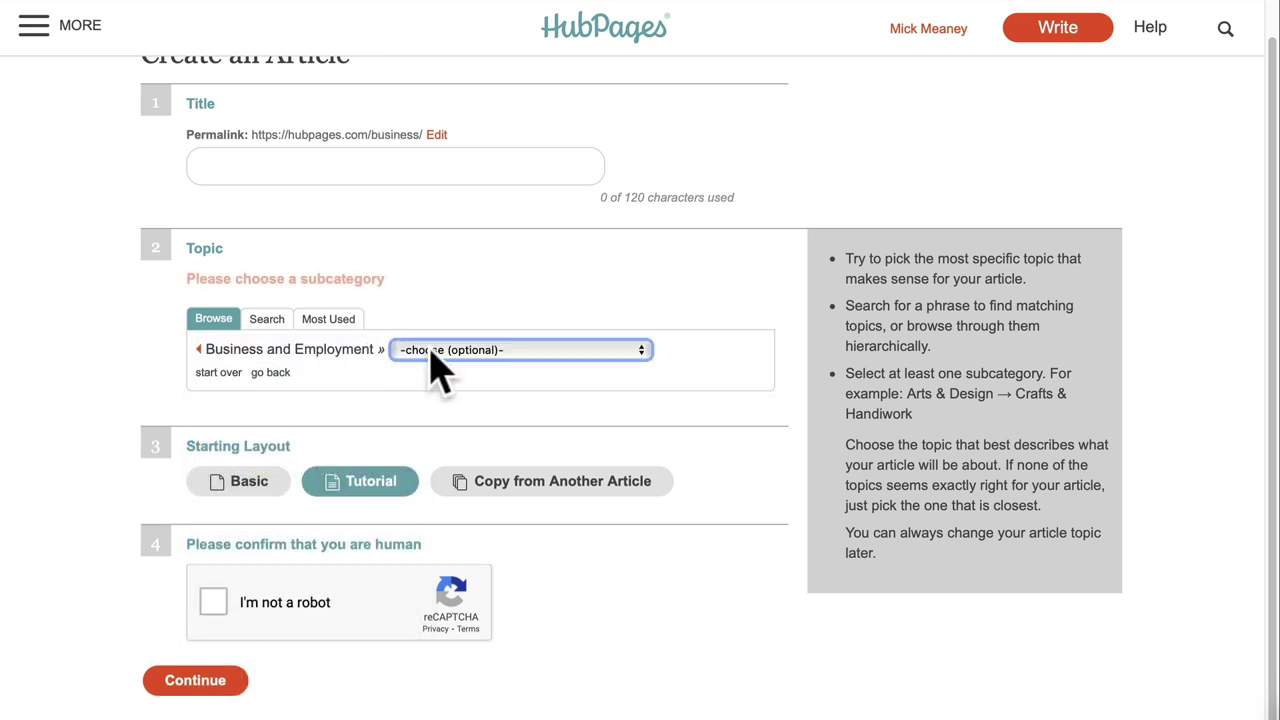
left_click(450, 350)
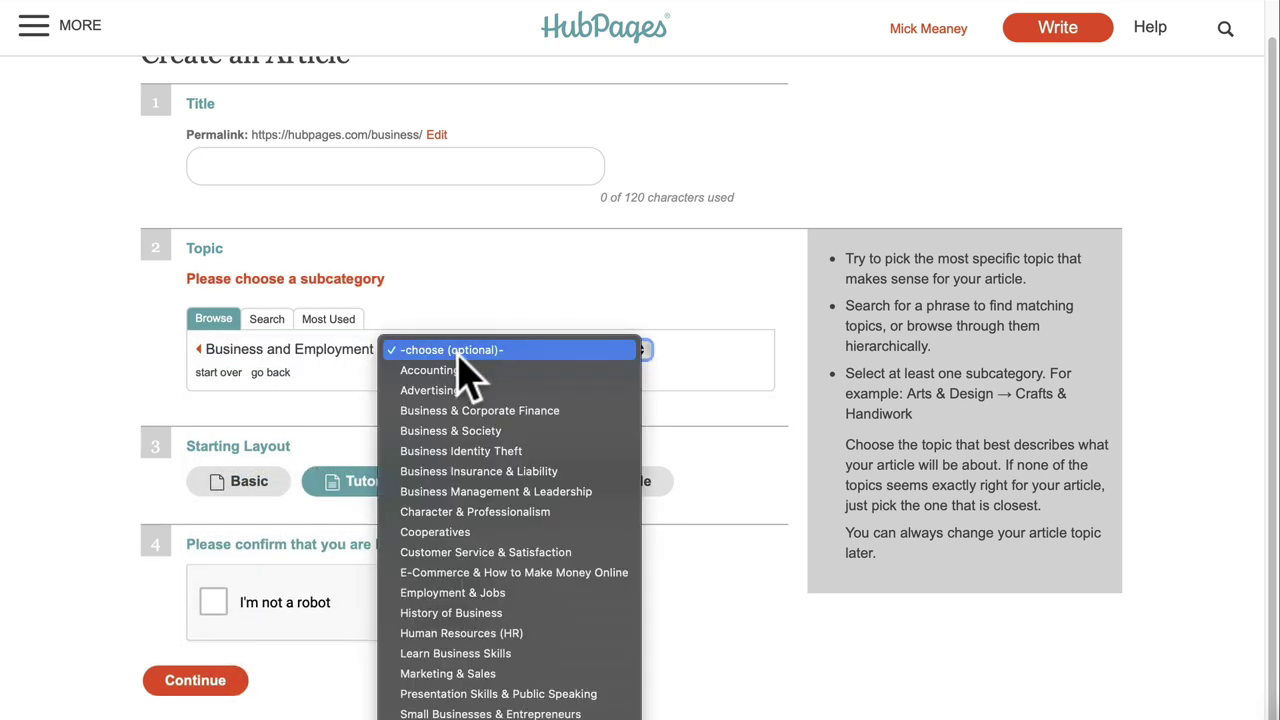
left_click(508, 393)
left_click(638, 352)
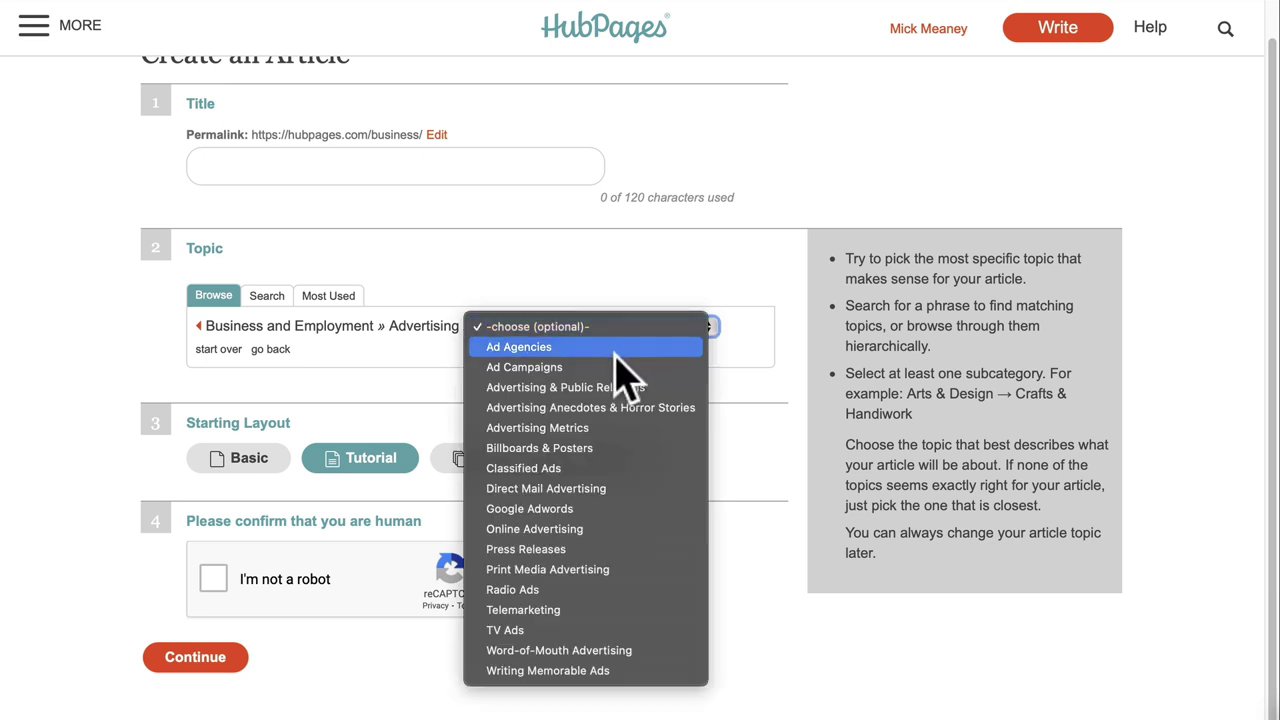
left_click(606, 368)
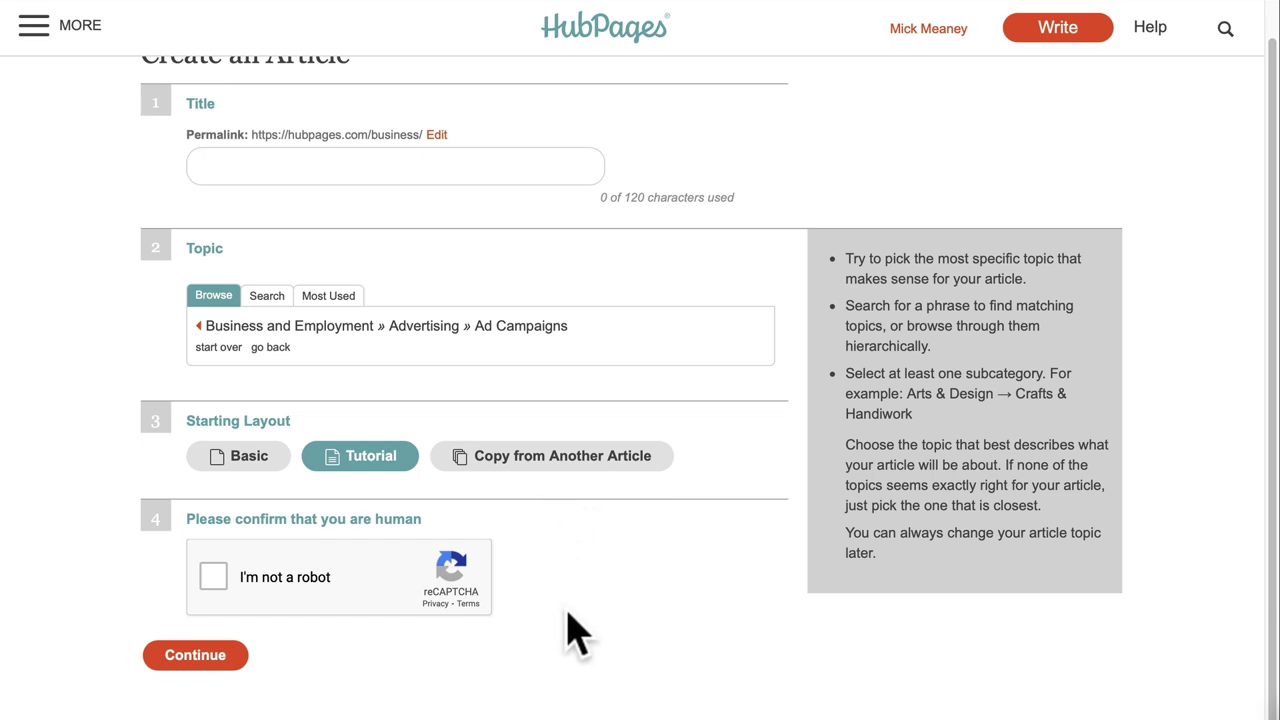
- Choose Copy from Another Article as the starting layout and check the list of article layouts to reuse
left_click(550, 480)
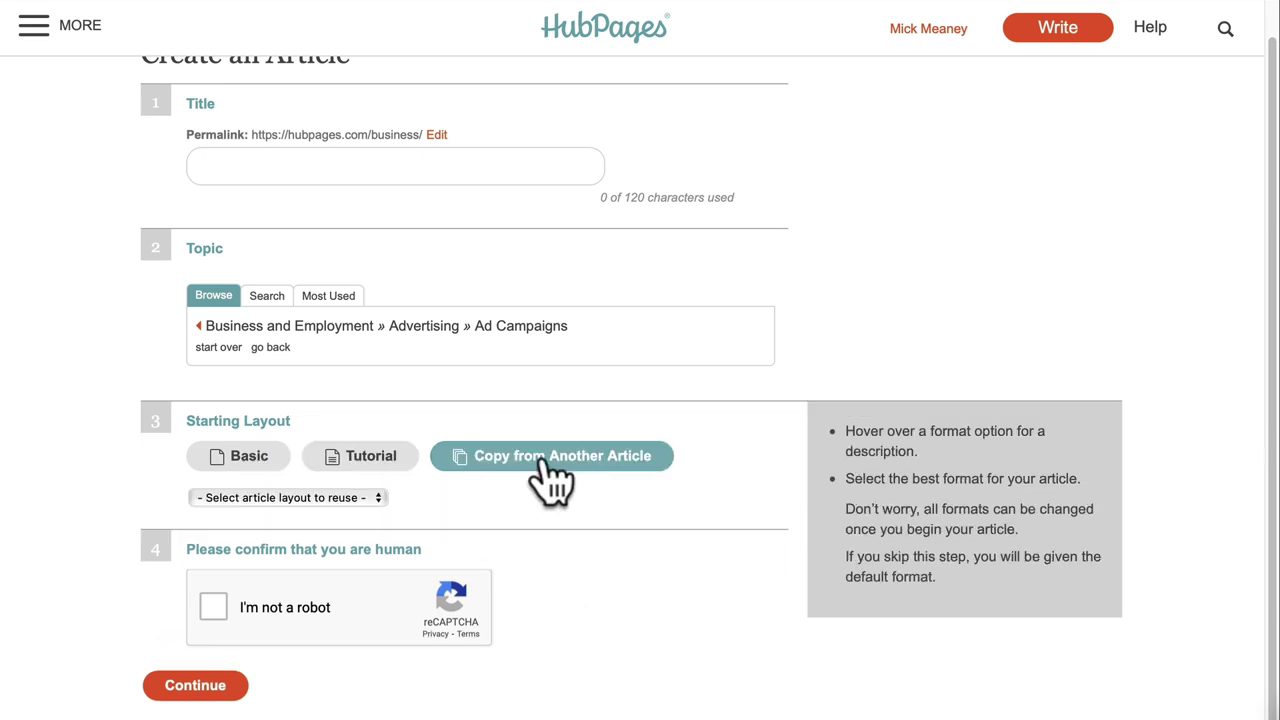
left_click(345, 499)
left_click(345, 499)
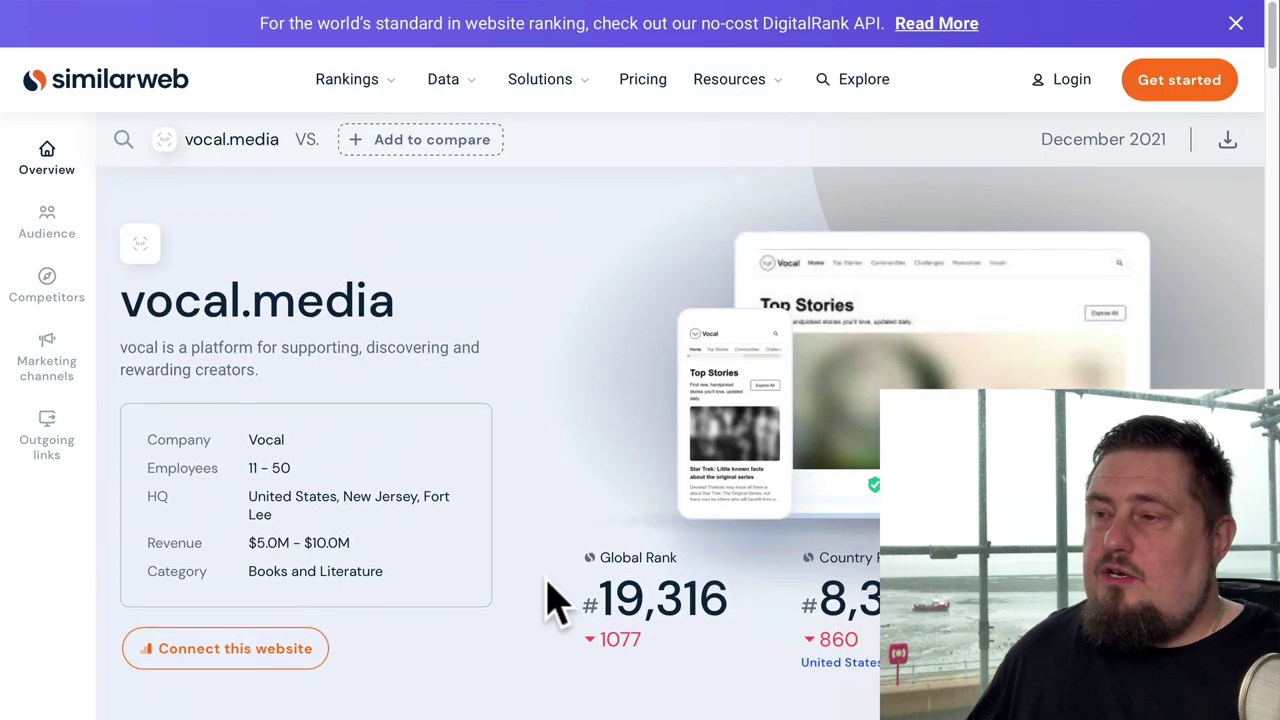
- Examine the total visits and engagement figures for vocal.media, including the visits over the last three months
scroll(474, 414, "down", 1)
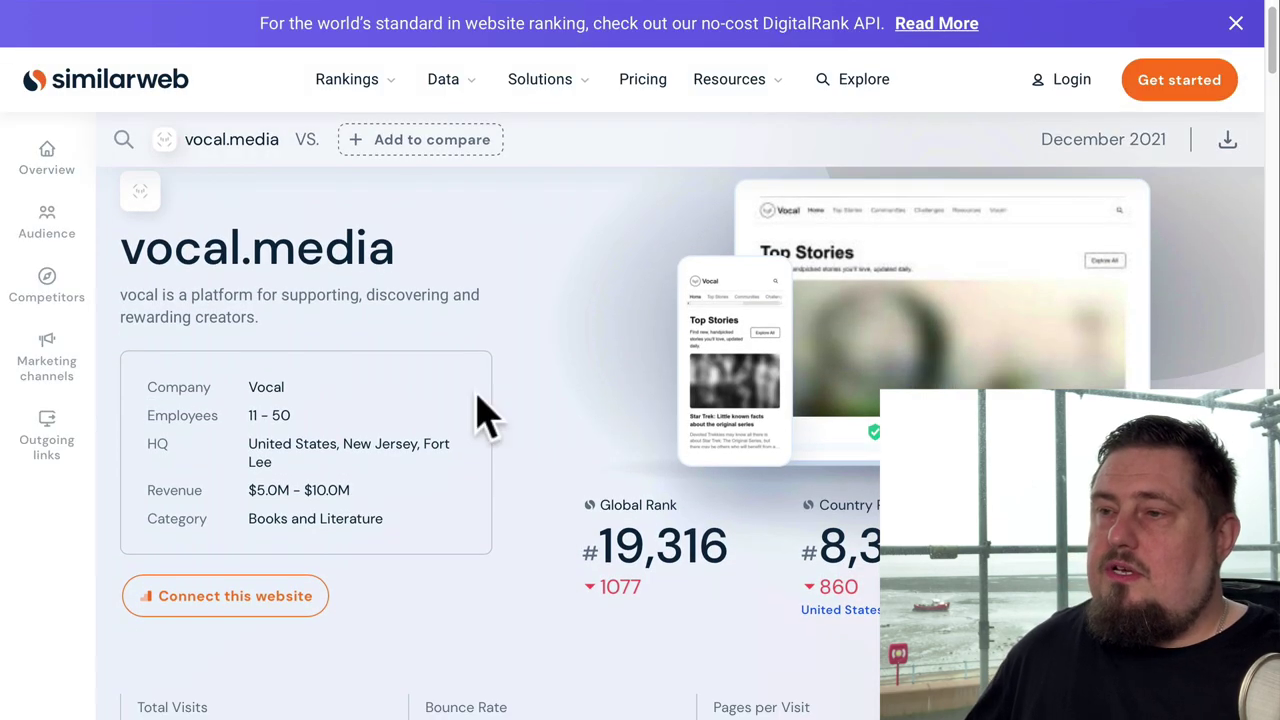
scroll(588, 565, "down", 8)
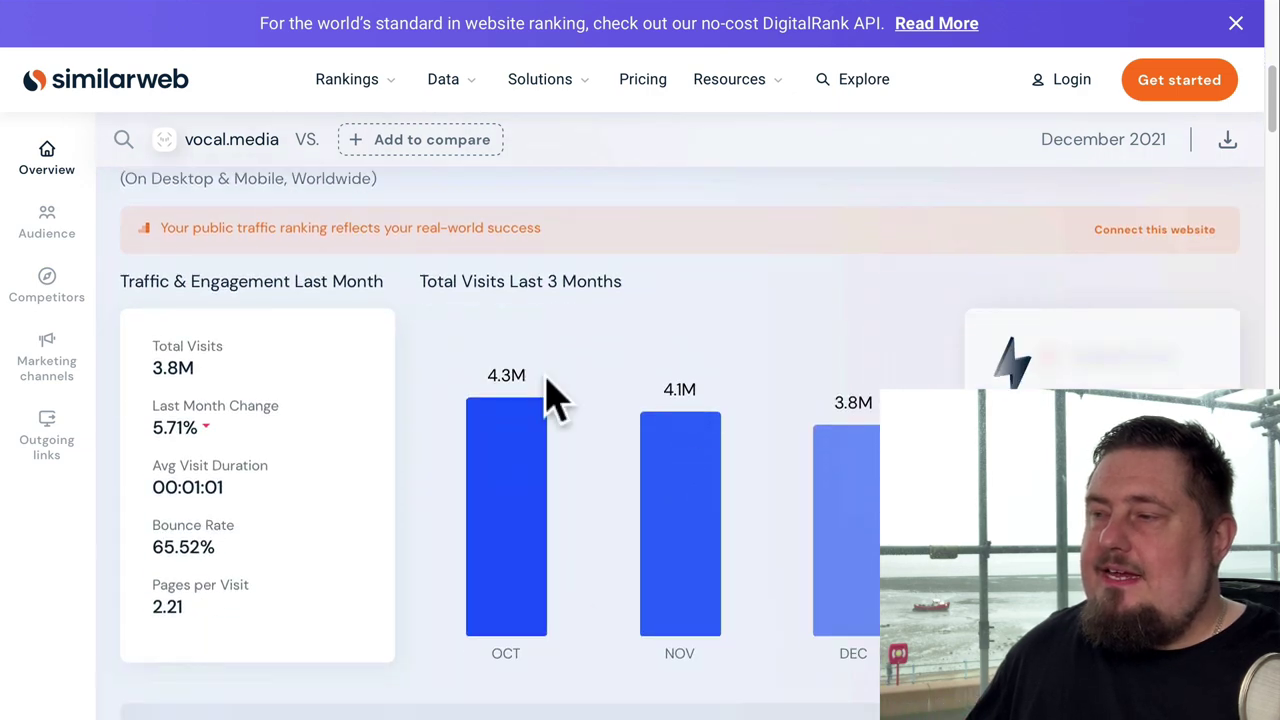
scroll(785, 360, "up", 1)
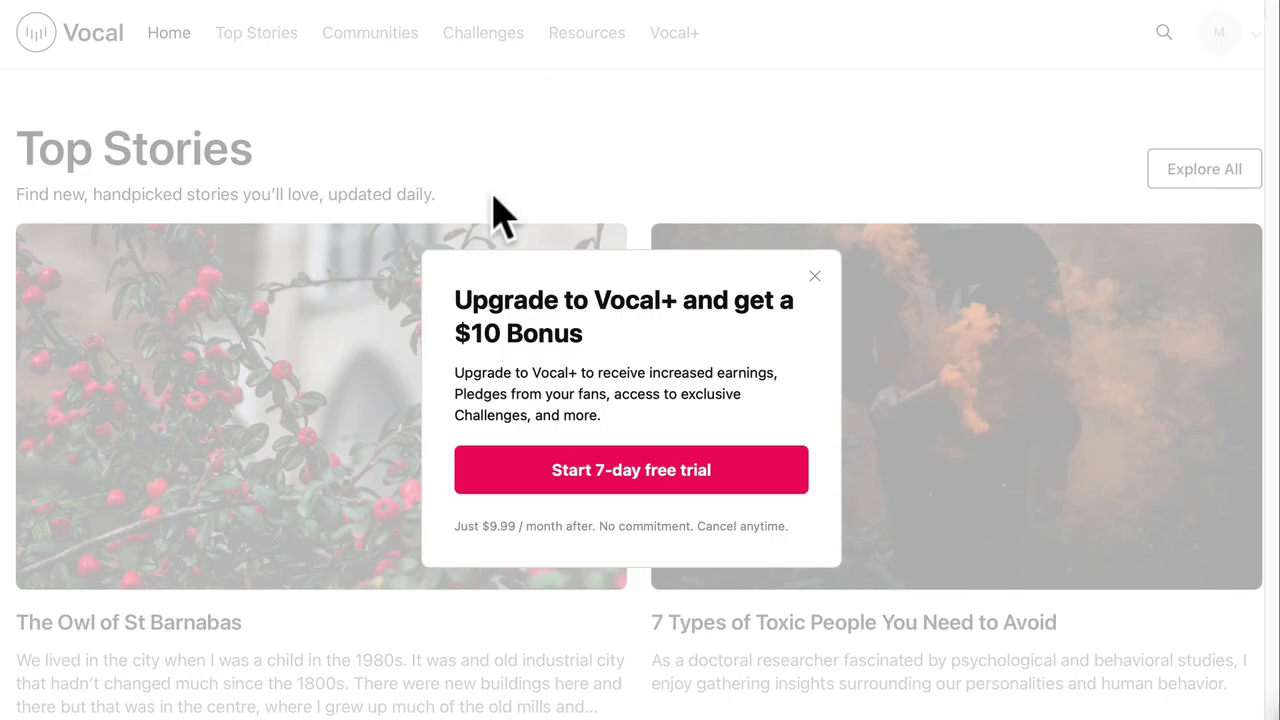
- Dismiss the Vocal+ upgrade offer on the Vocal home page and look through the Top Stories and Challenges sections
left_click(815, 277)
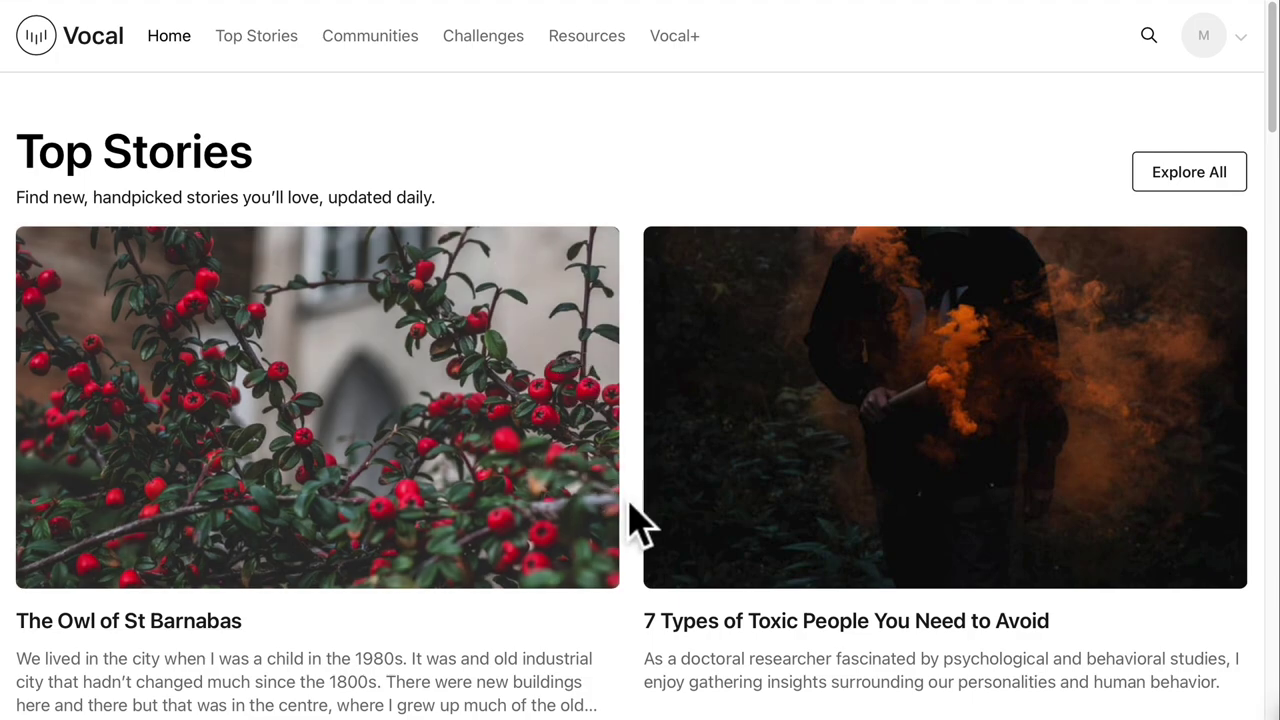
scroll(634, 523, "down", 2)
scroll(588, 480, "down", 7)
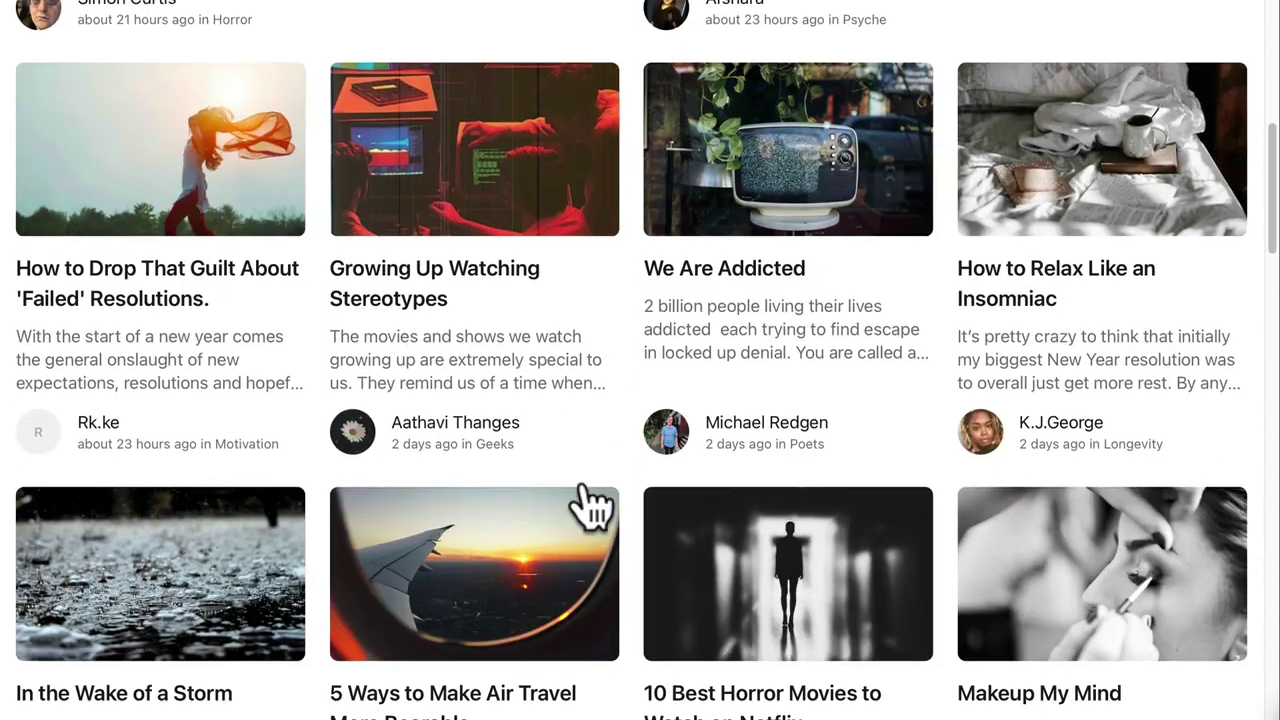
scroll(666, 622, "down", 12)
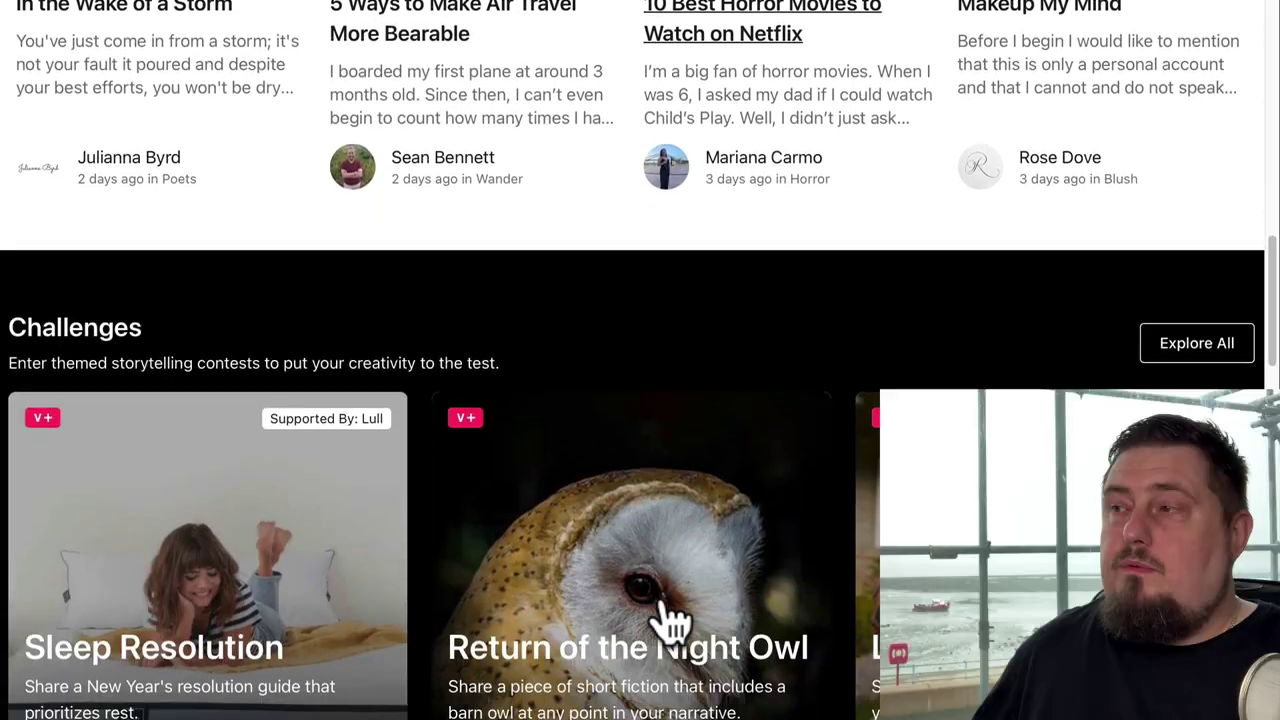
scroll(655, 340, "up", 20)
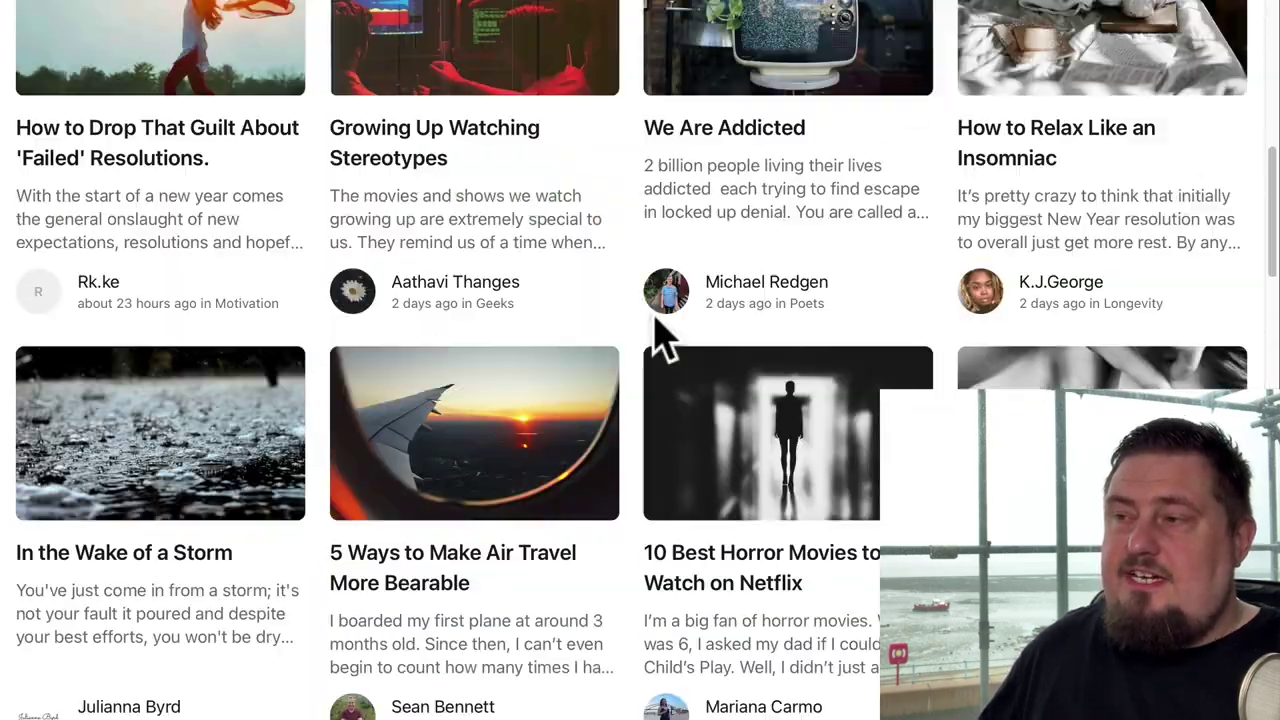
scroll(674, 418, "down", 1)
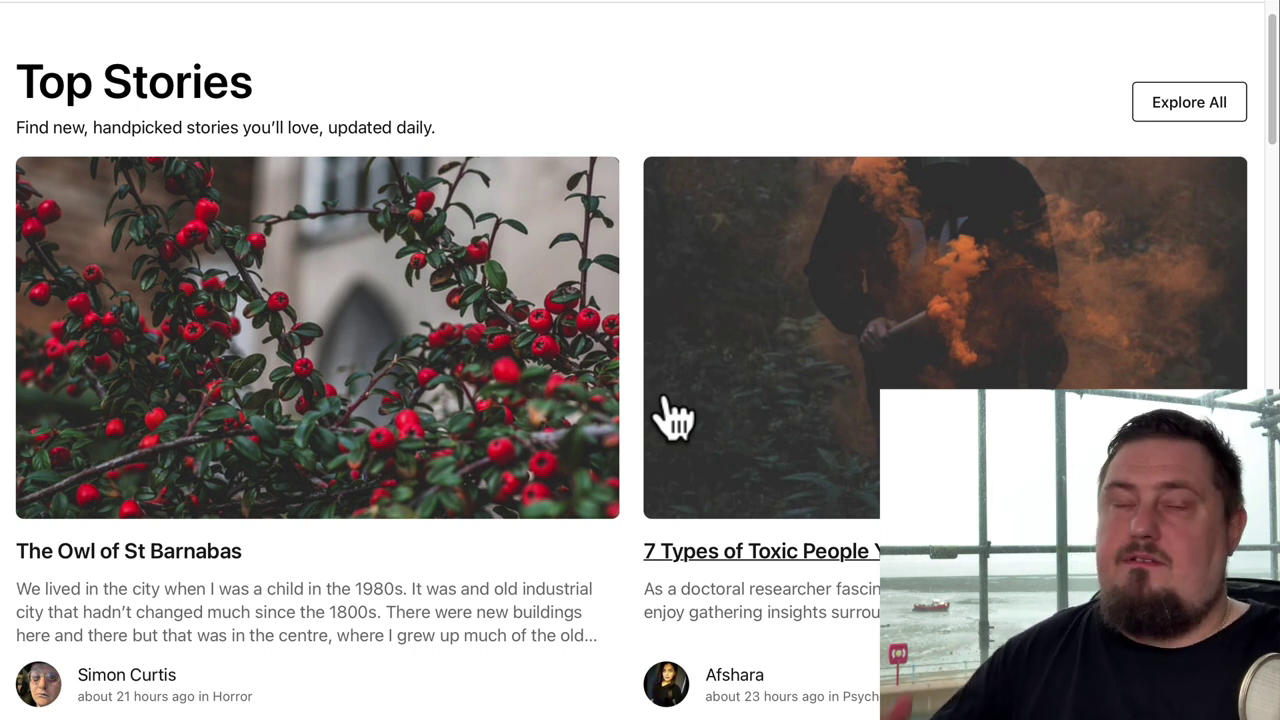
- Open the story "7 Types of Toxic People You Need to Avoid" and review its text, original version link and references
scroll(672, 418, "down", 3)
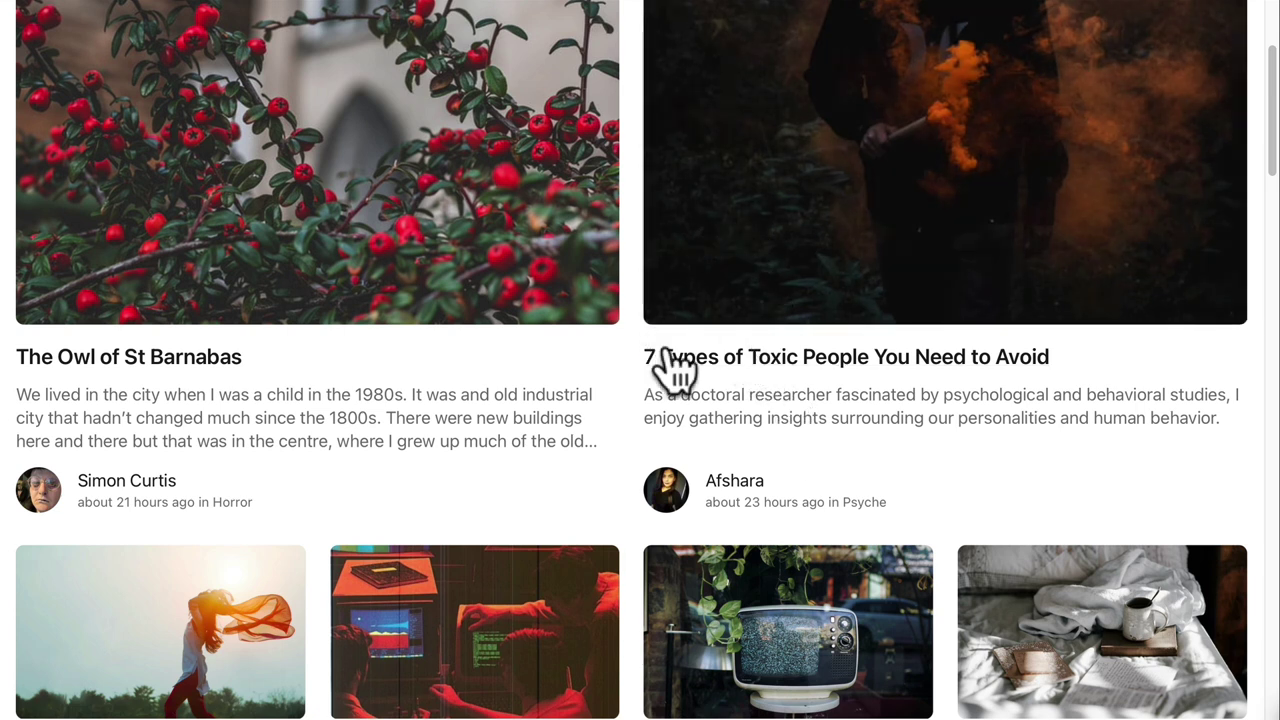
left_click(781, 362)
scroll(748, 608, "down", 20)
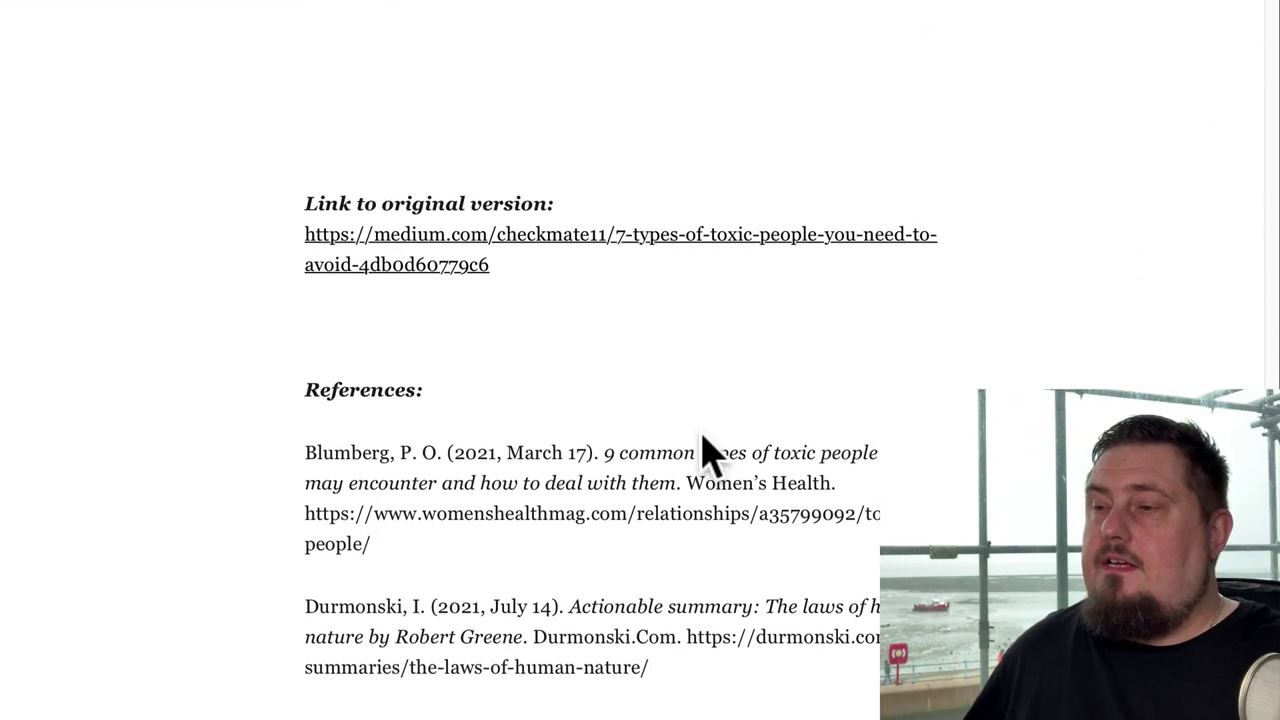
scroll(690, 400, "down", 1)
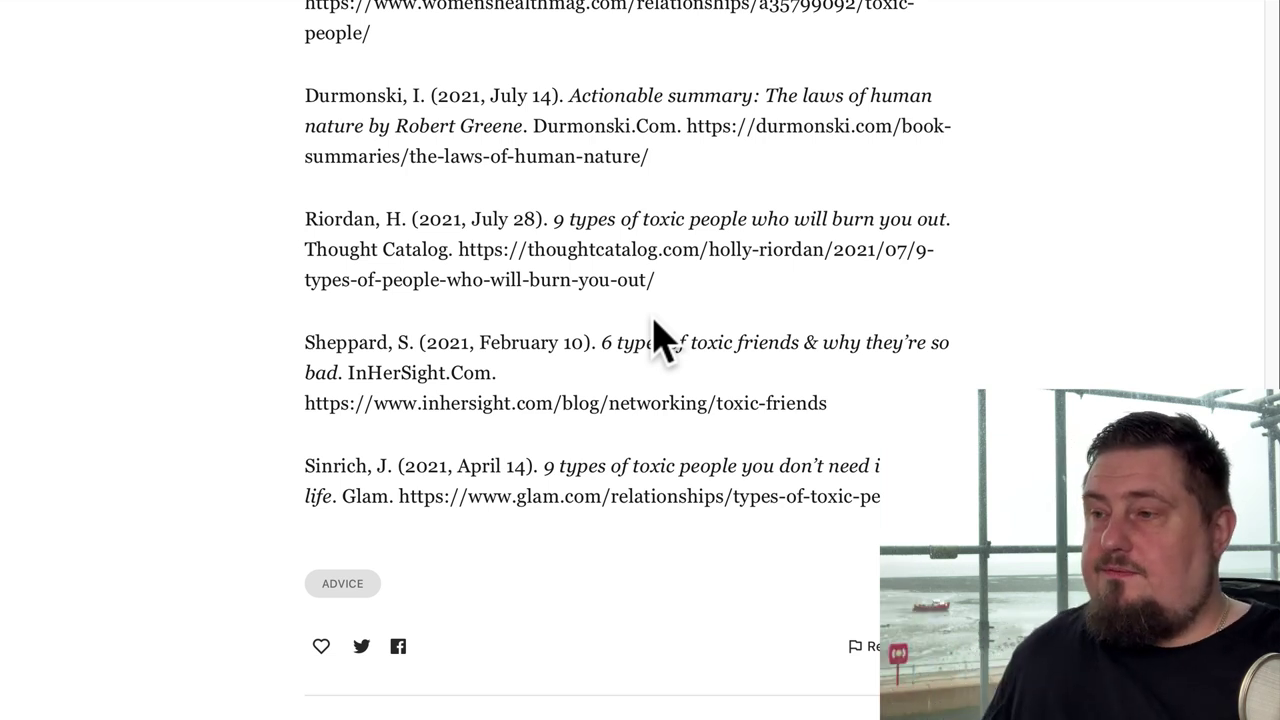
scroll(726, 449, "down", 1)
scroll(800, 149, "up", 15)
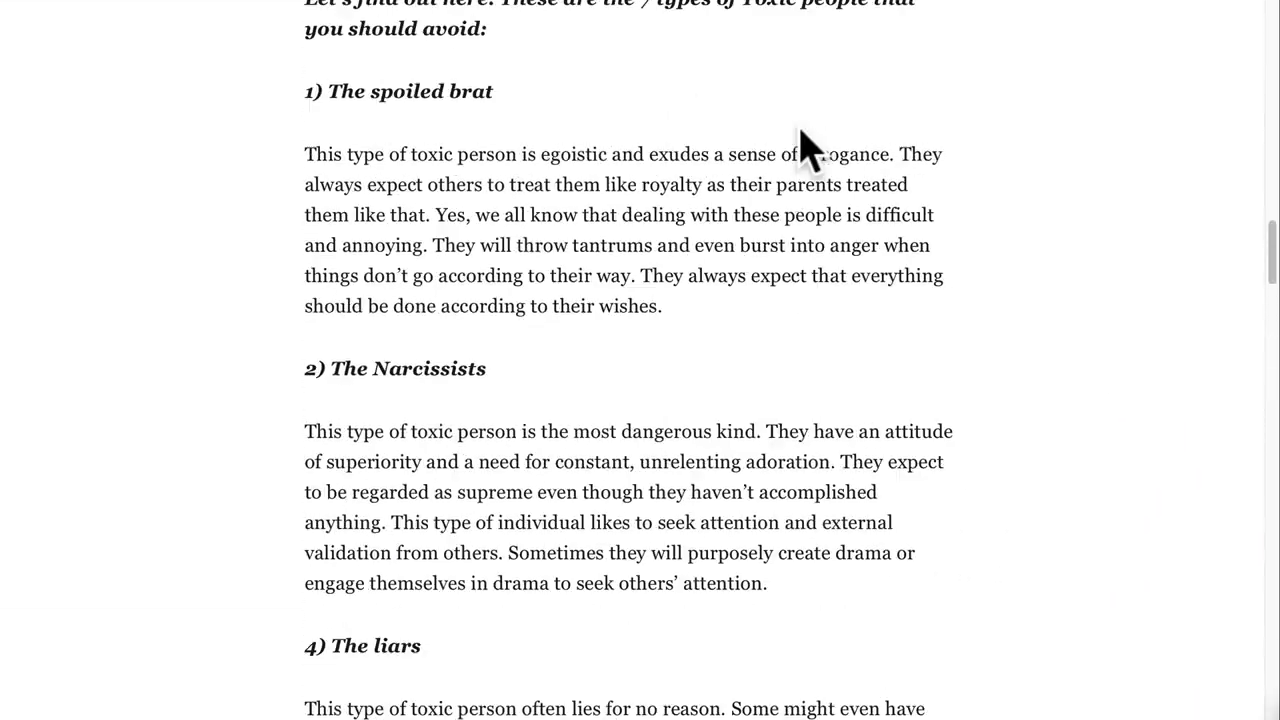
scroll(801, 130, "up", 20)
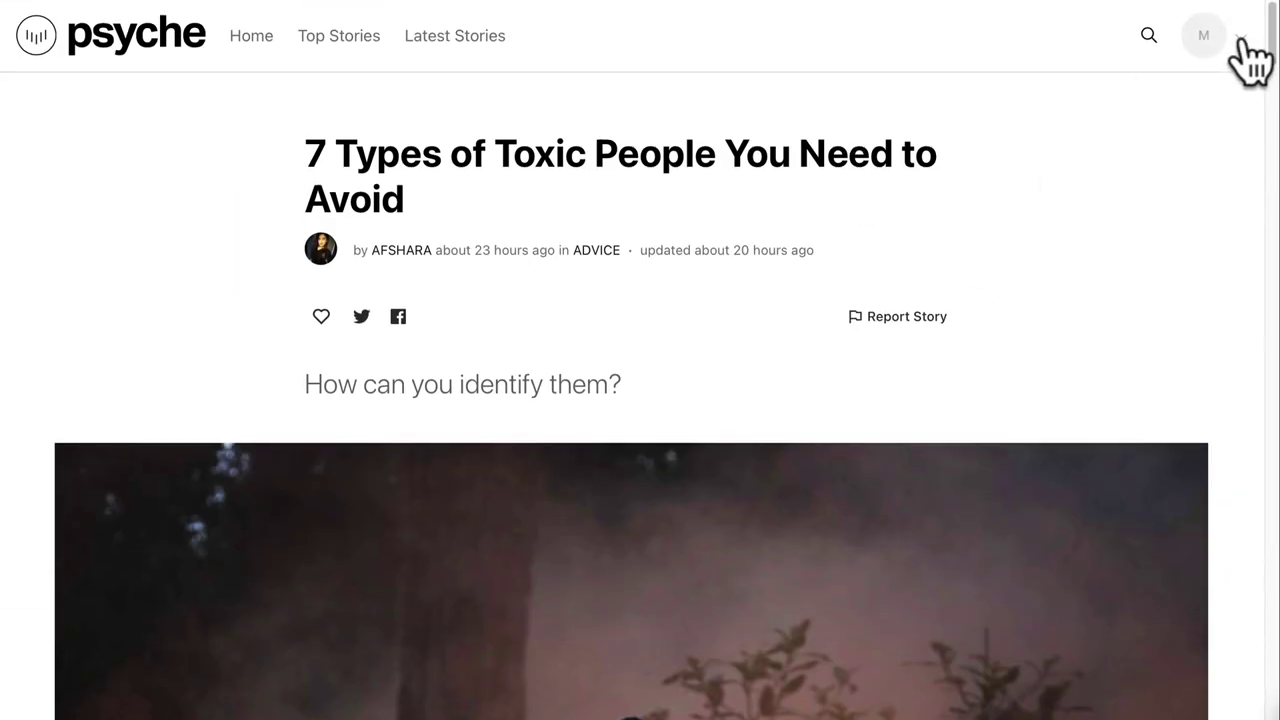
- Create a new Vocal story and search Unsplash for "marketing" to find a featured image
left_click(1240, 40)
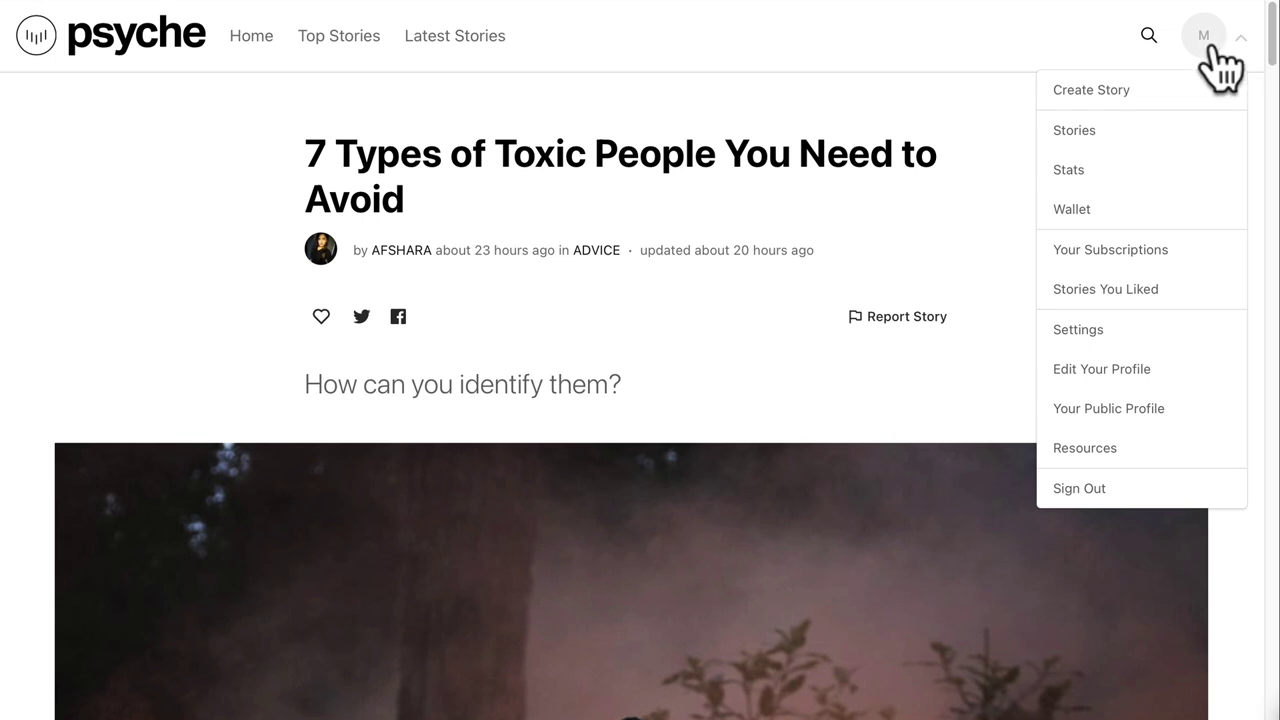
left_click(1095, 88)
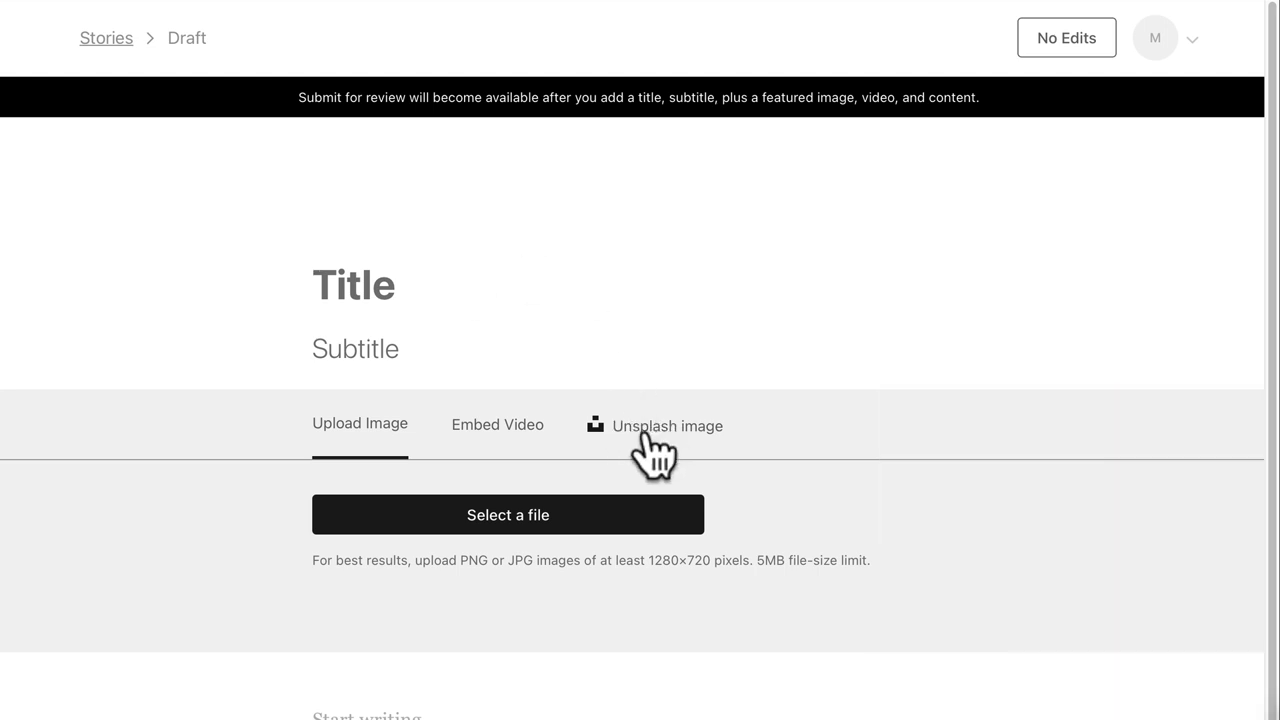
left_click(642, 436)
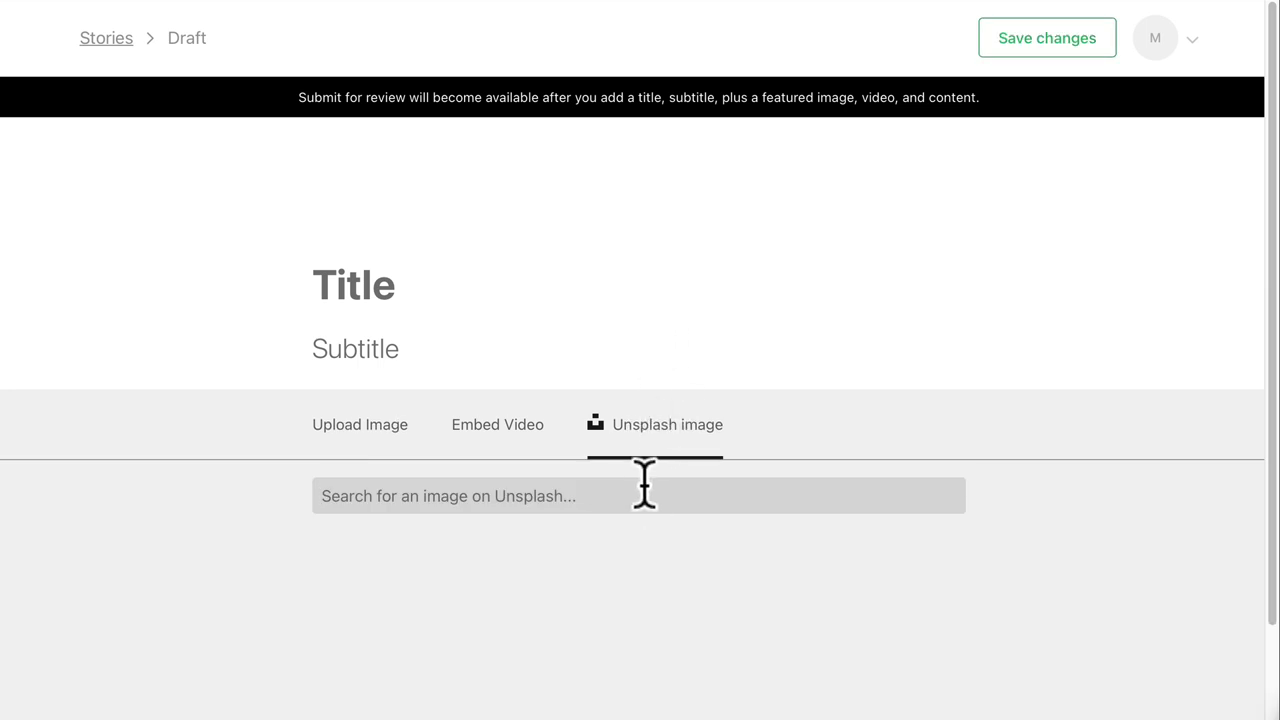
type("marketing")
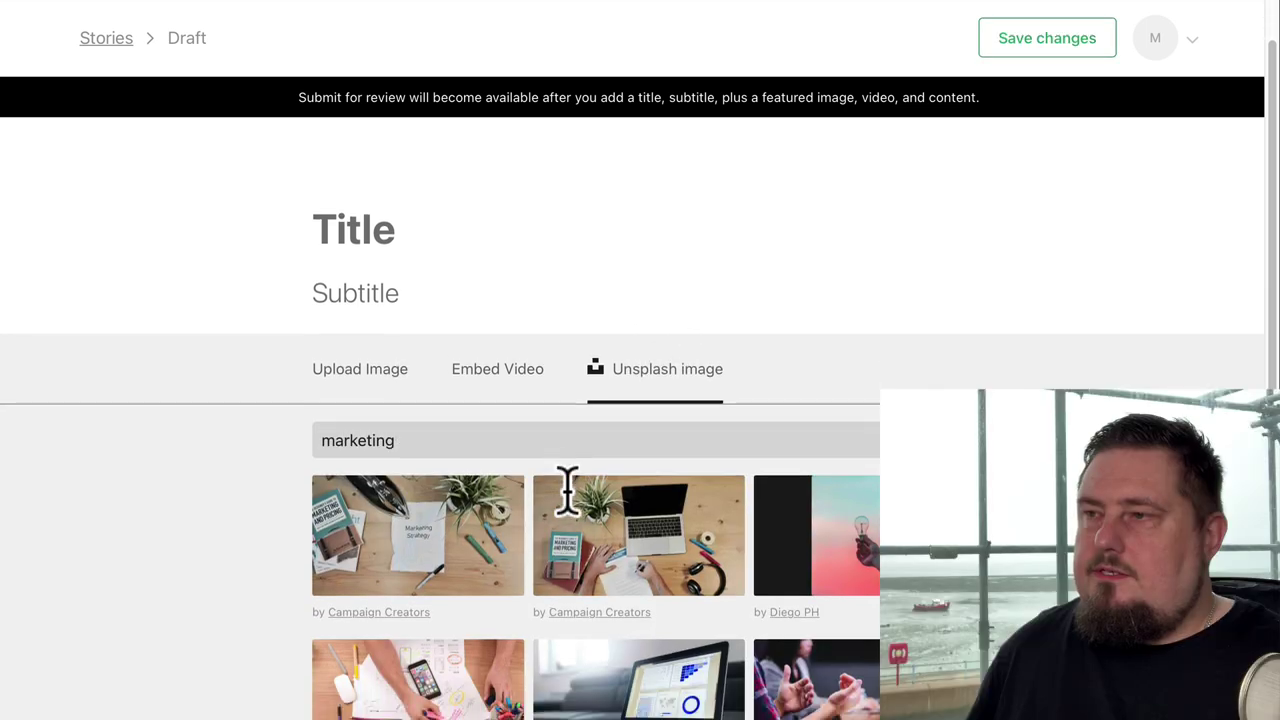
scroll(569, 486, "down", 2)
scroll(429, 380, "up", 2)
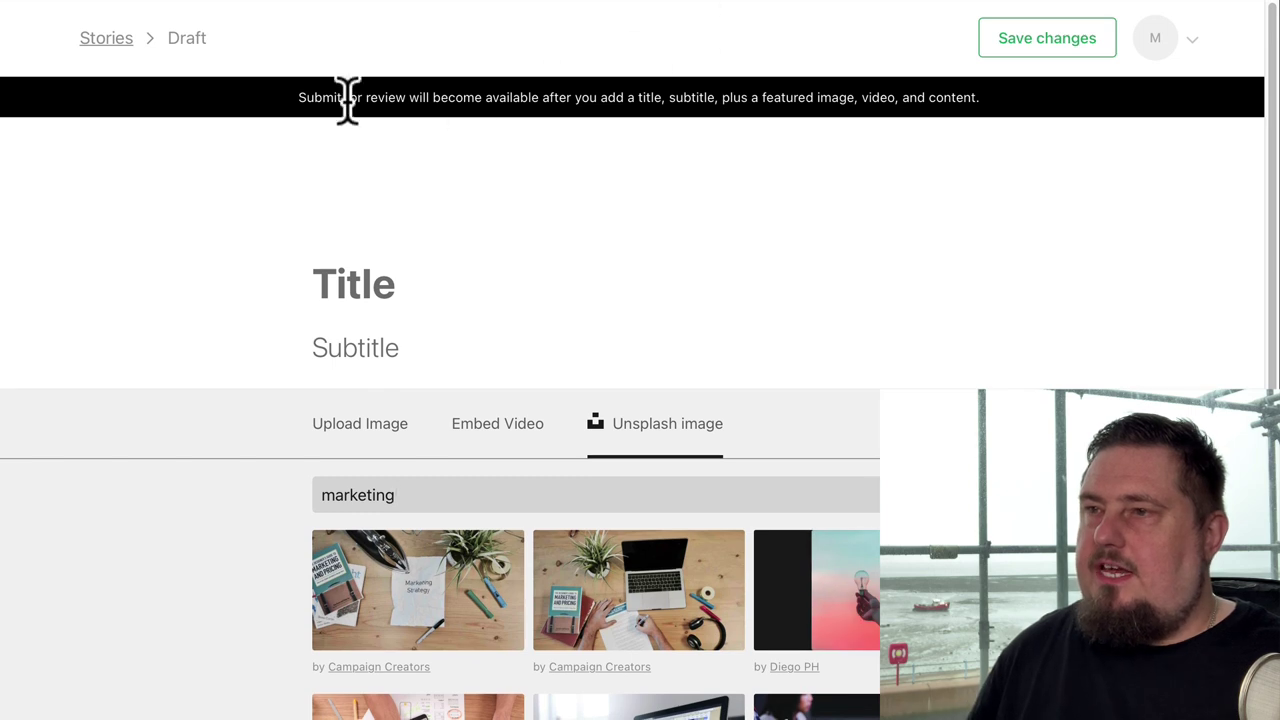